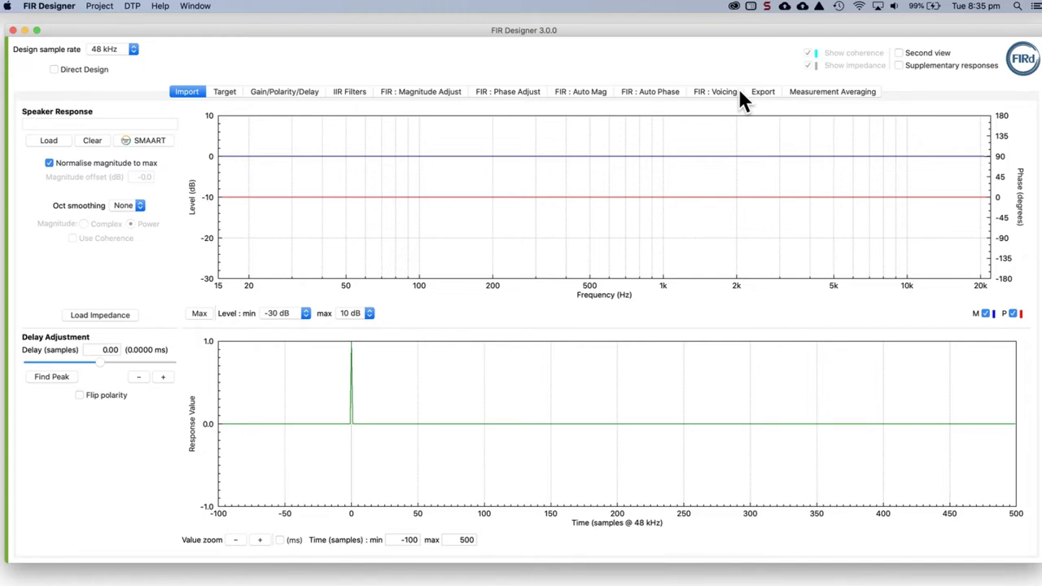
Toggle Direct Design on and off, then load Example 1.fdp without saving the current project.
click(103, 70)
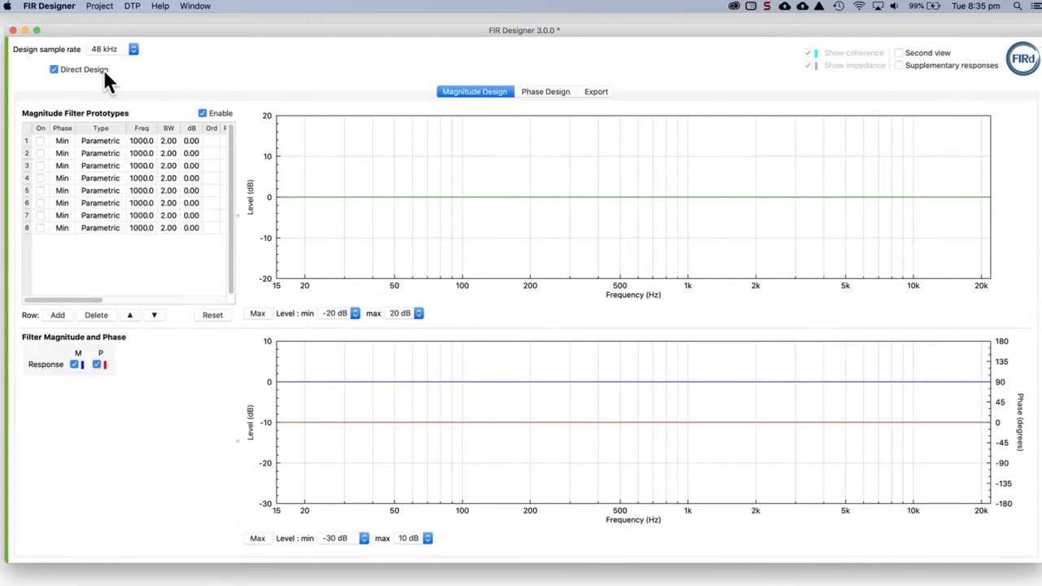
click(103, 70)
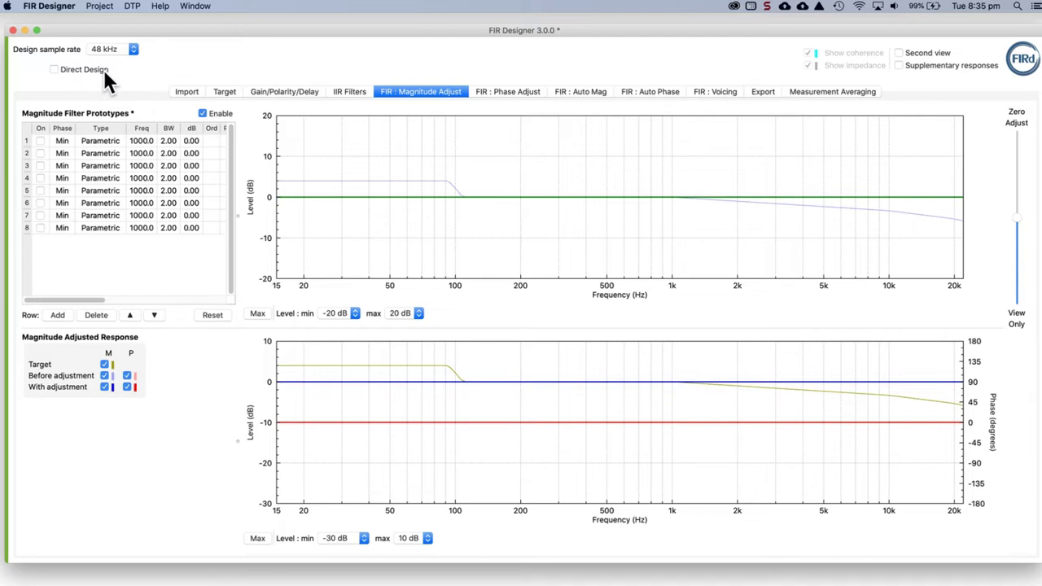
click(99, 7)
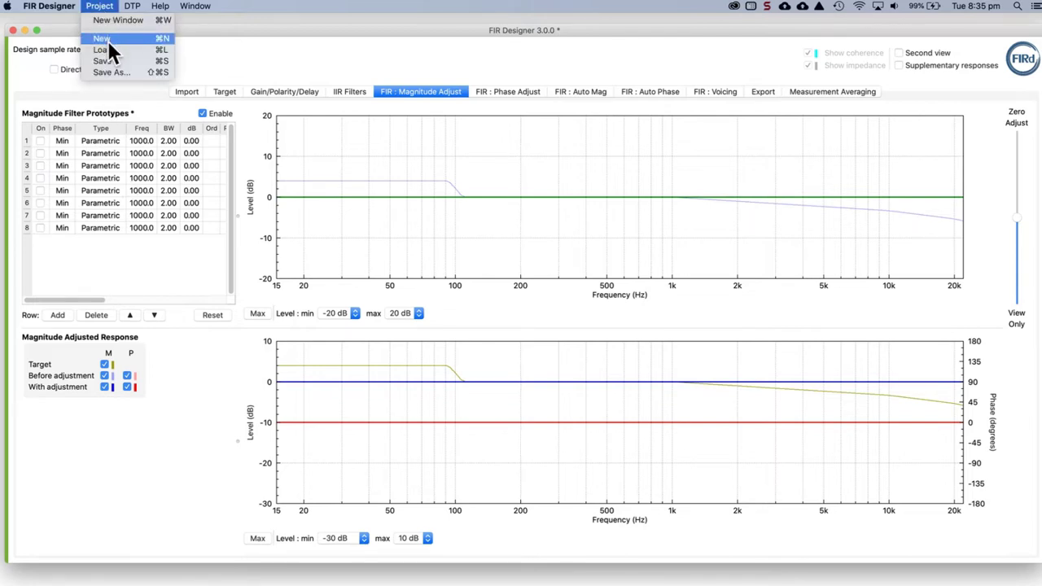
click(107, 45)
click(503, 332)
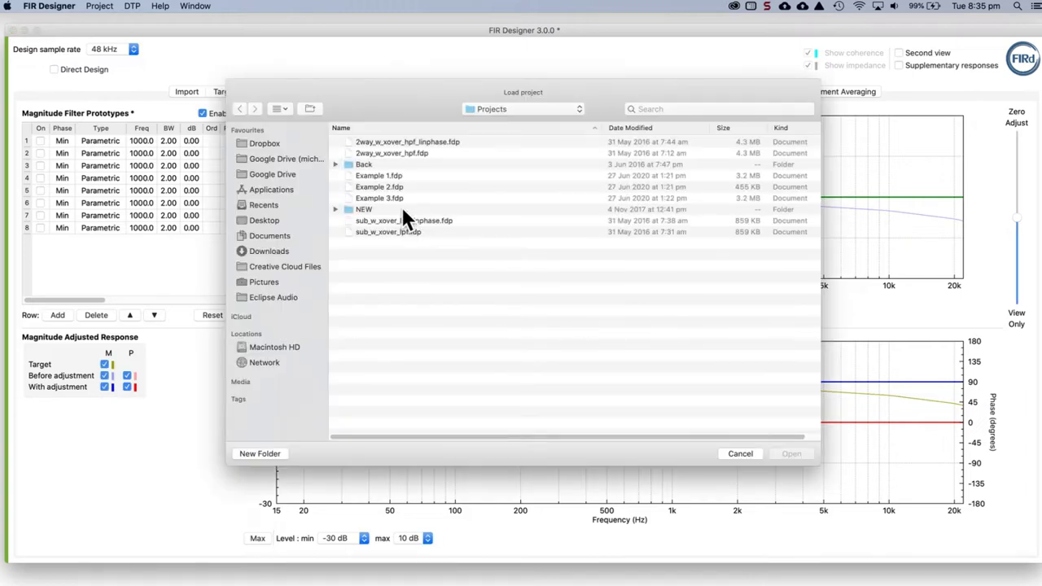
double_click(384, 175)
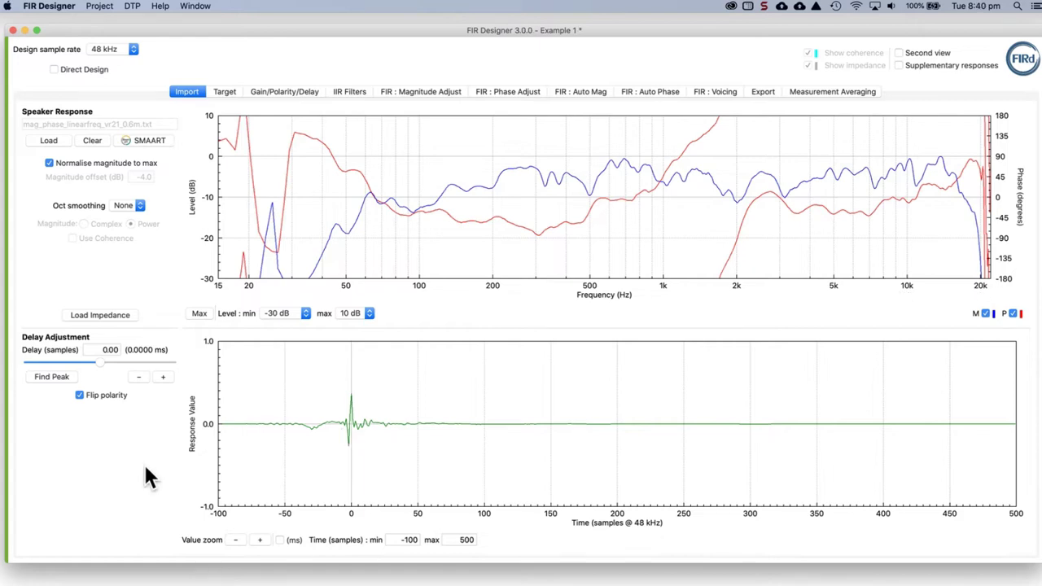
click(105, 395)
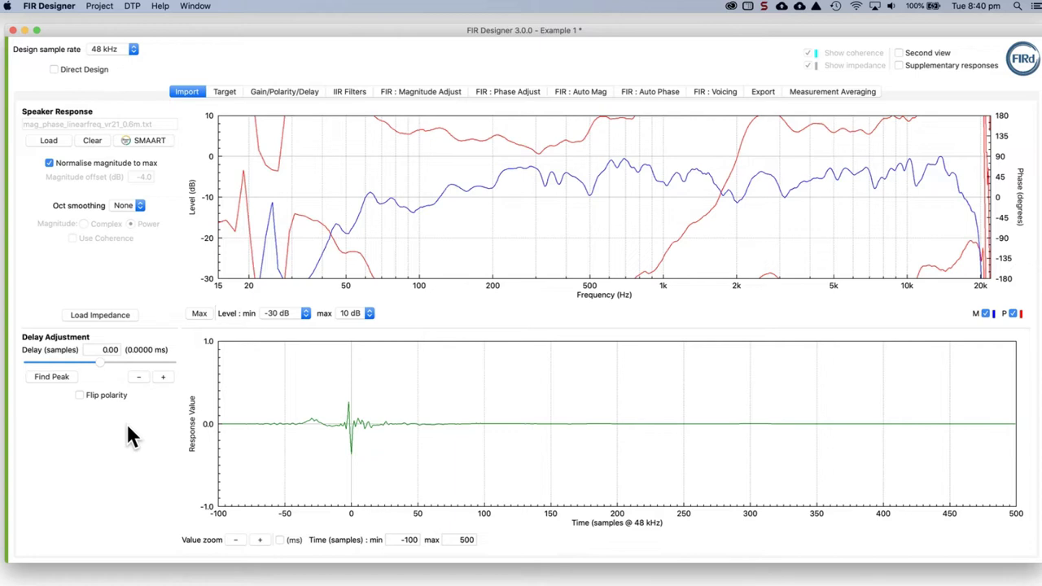
click(95, 352)
text(3)
key(Return)
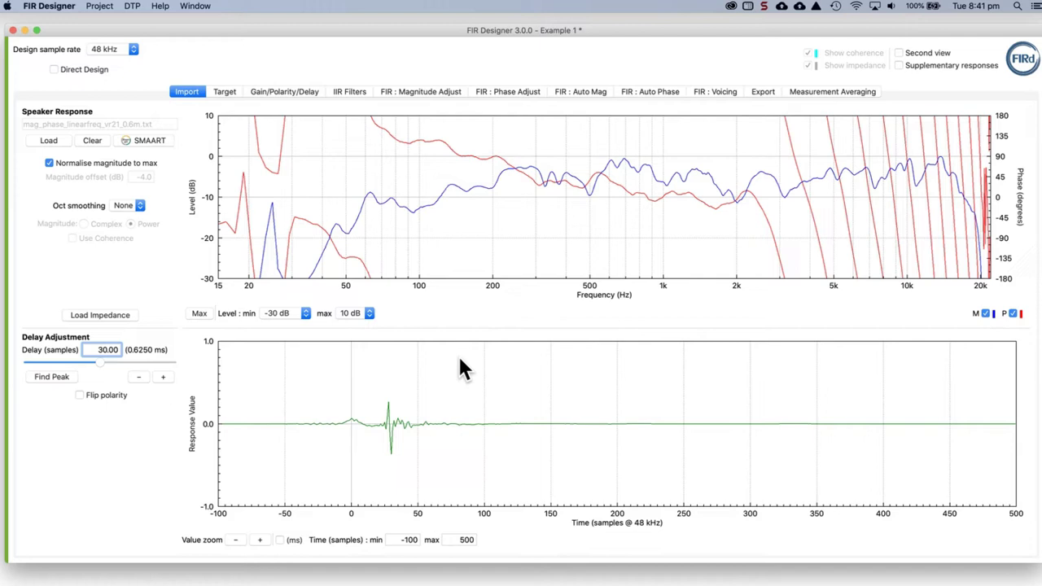
click(105, 398)
click(53, 378)
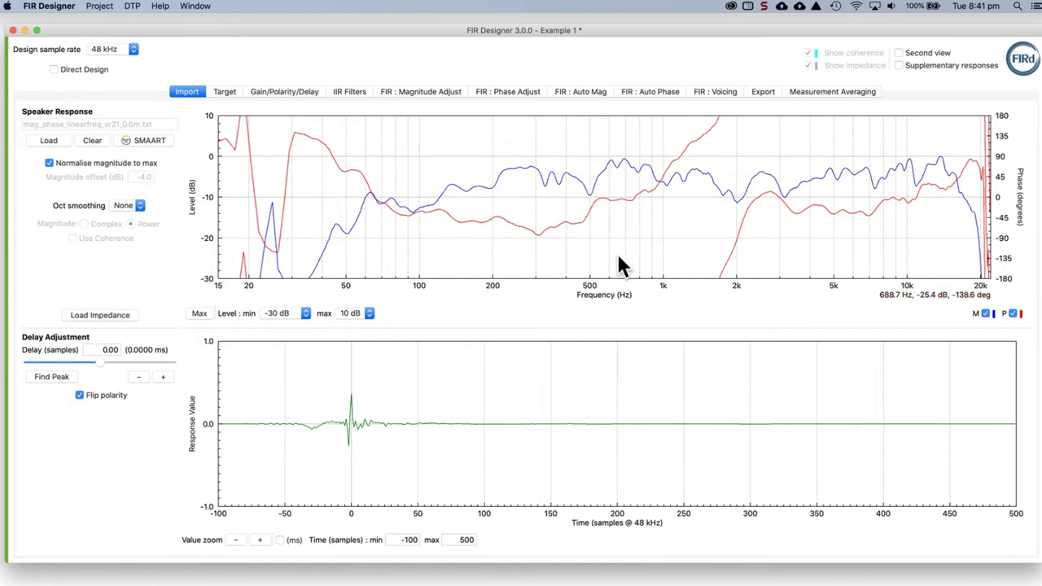
View Example 1's target curve: 1.0 dB bass gain at 100 Hz and −1 to −3 dB/oct slopes.
click(228, 88)
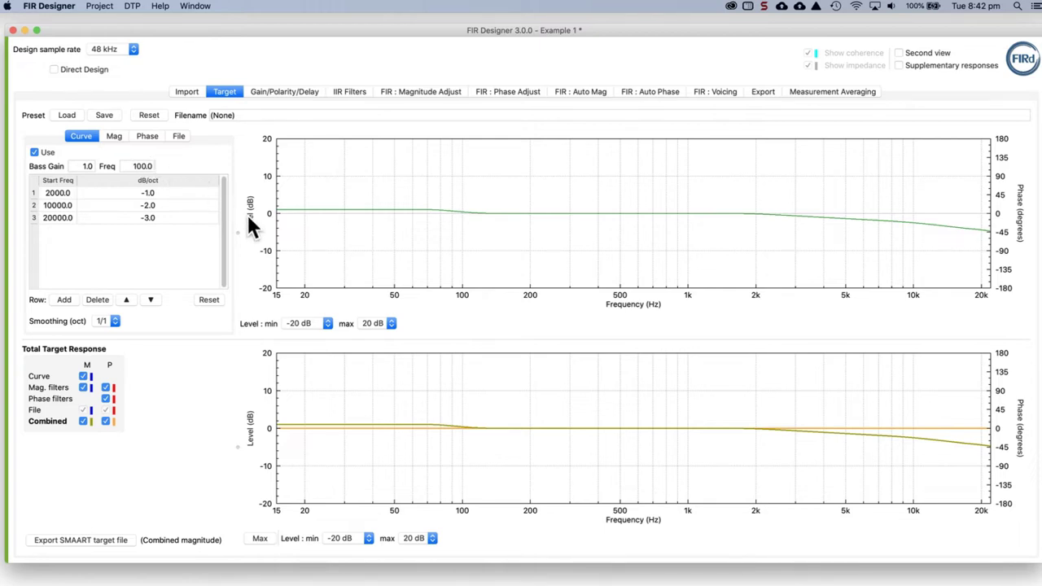
Widen the filter table and enable target magnitude filter 1 at 401.9 Hz with a −4.68 dB cut.
click(118, 137)
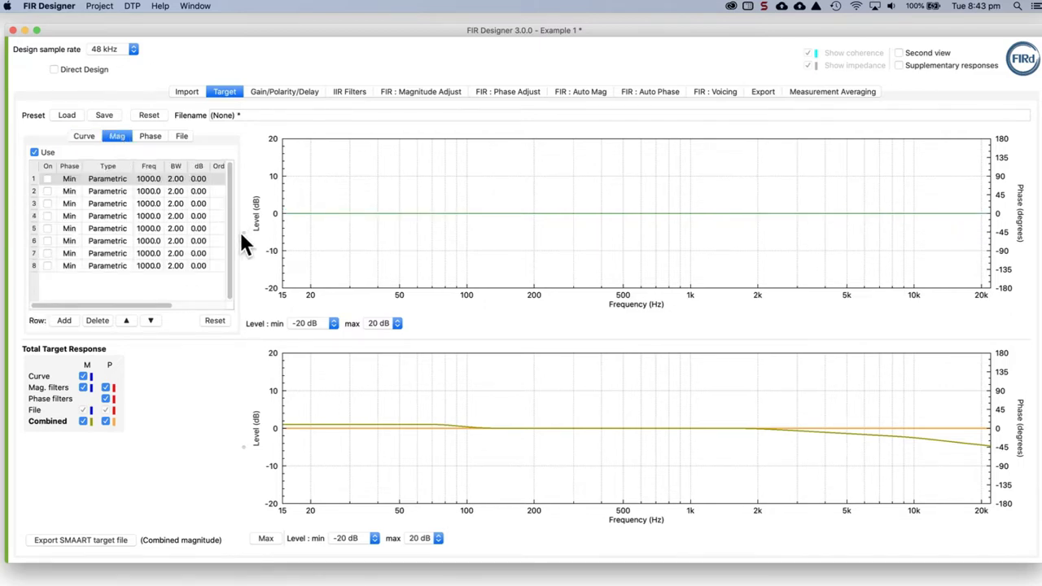
drag(242, 231, 309, 229)
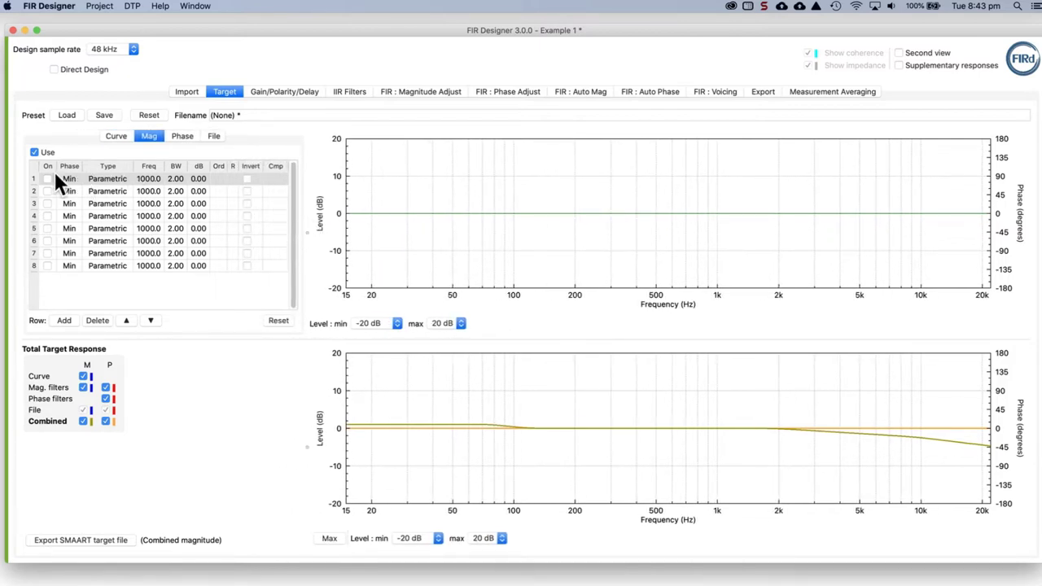
click(45, 180)
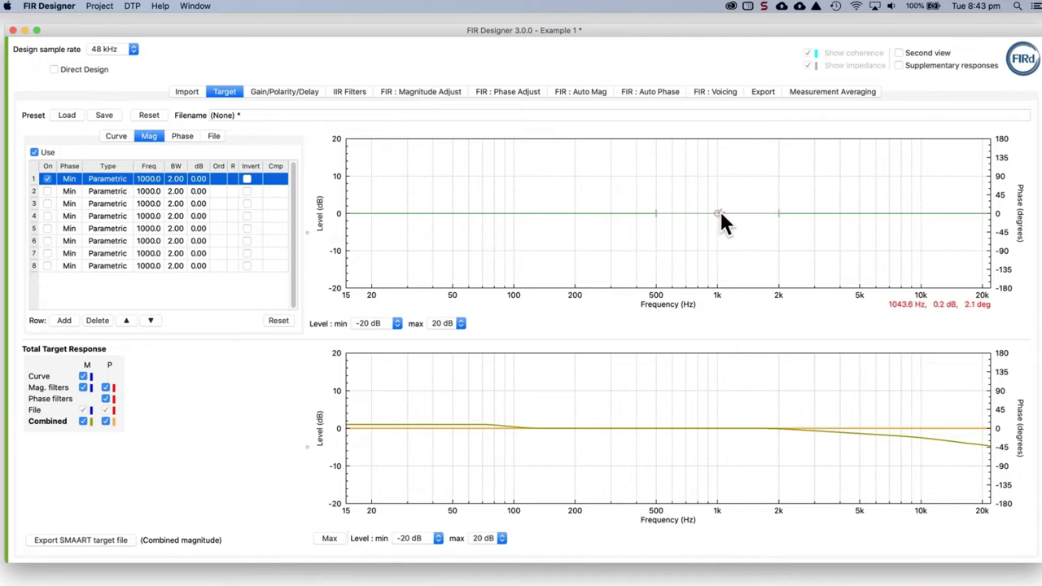
drag(720, 215, 637, 231)
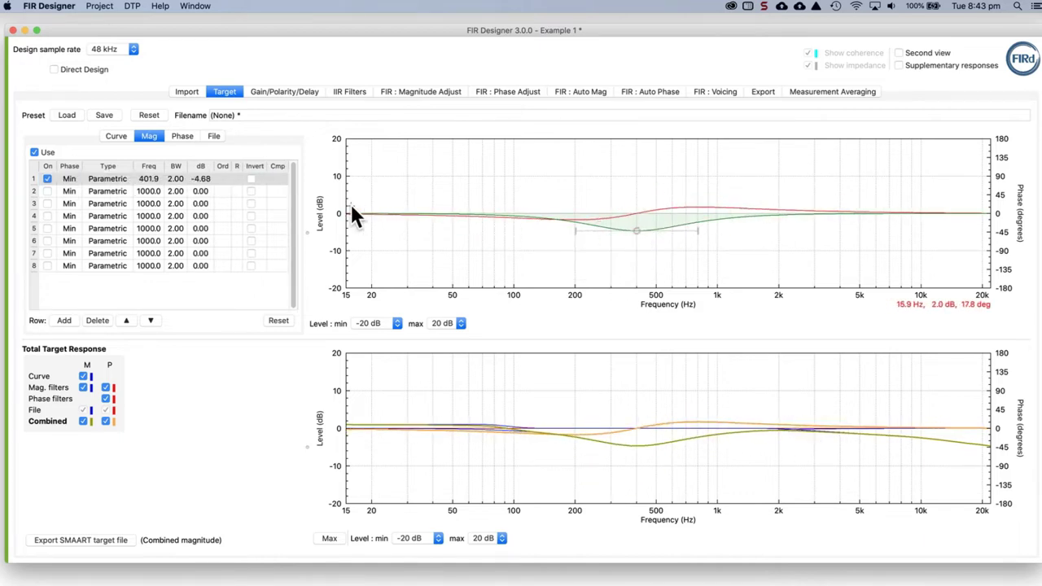
Keep filter 1 minimum phase and parametric, switch it off, and show the phase filters.
click(71, 179)
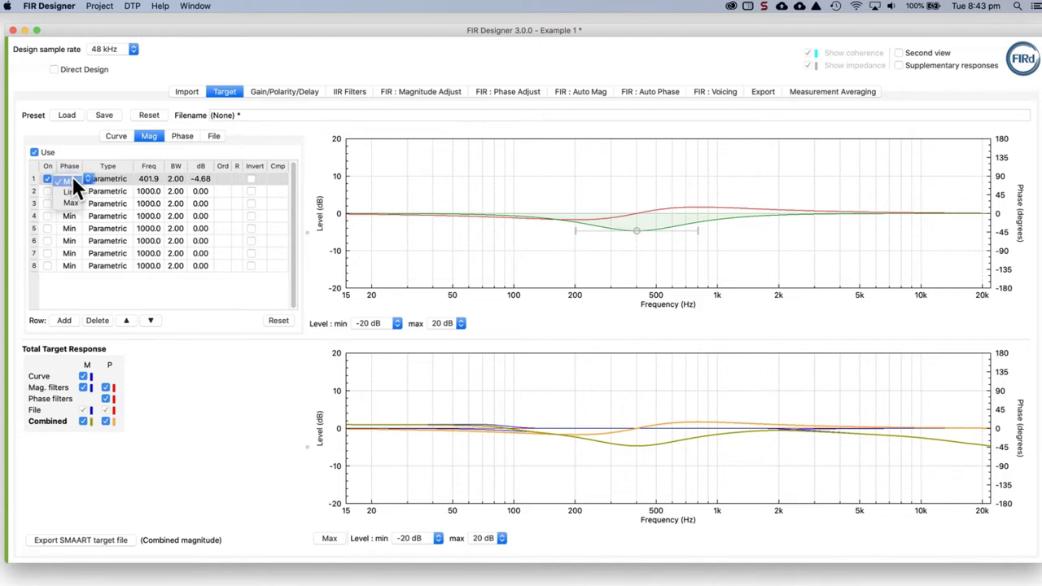
click(267, 134)
click(115, 179)
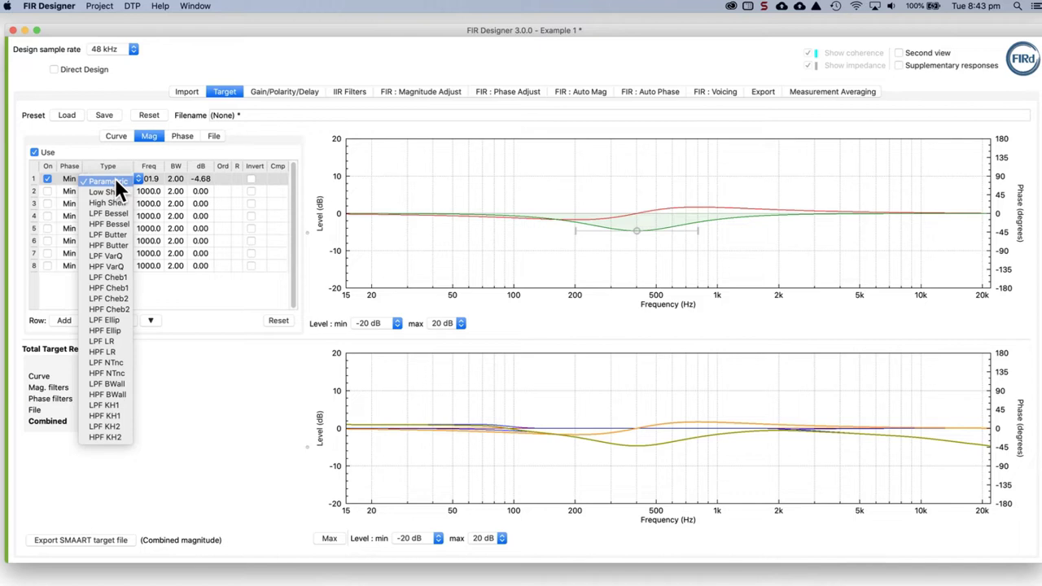
click(114, 179)
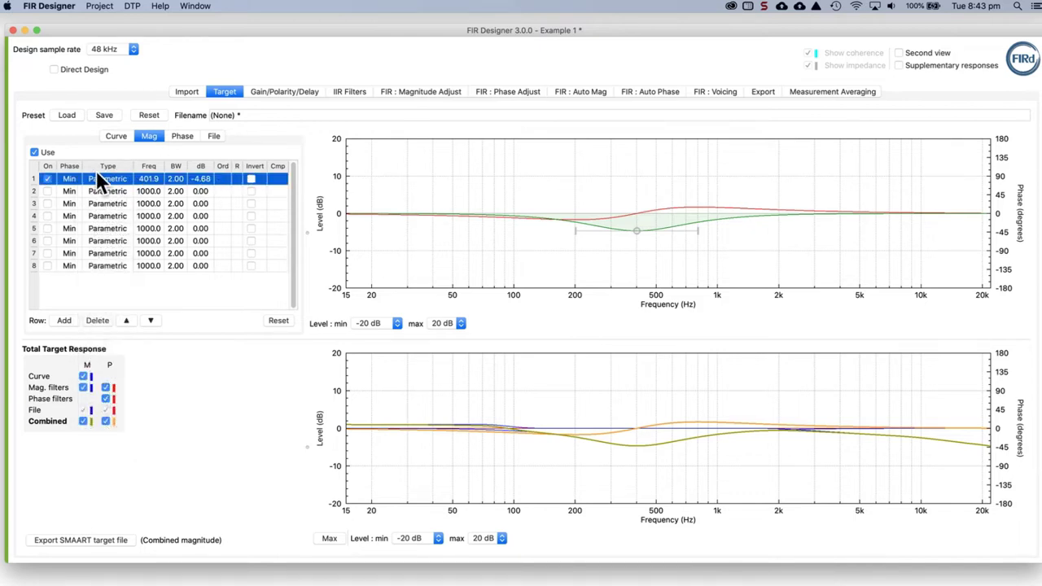
click(48, 178)
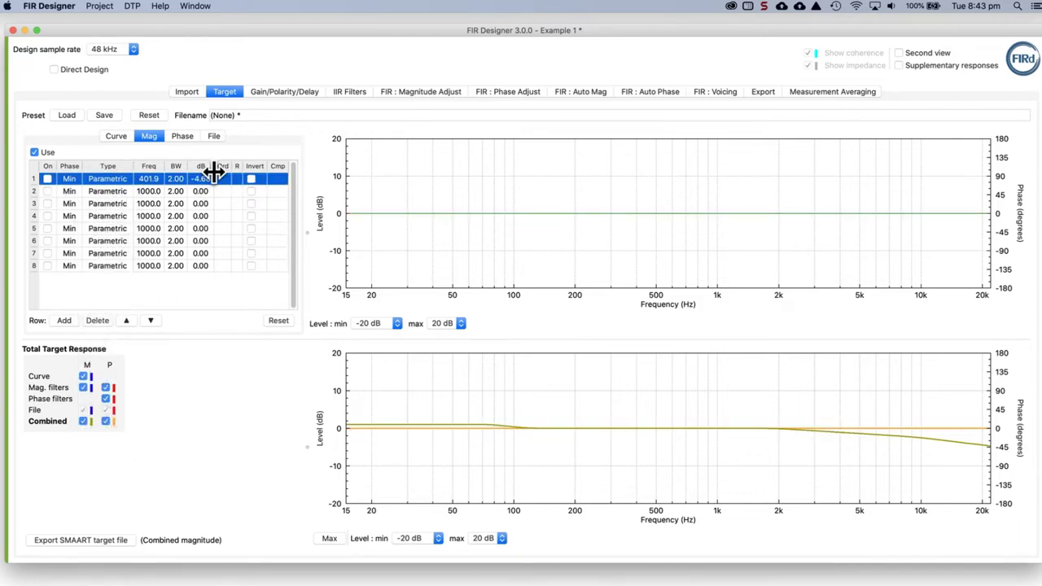
click(190, 137)
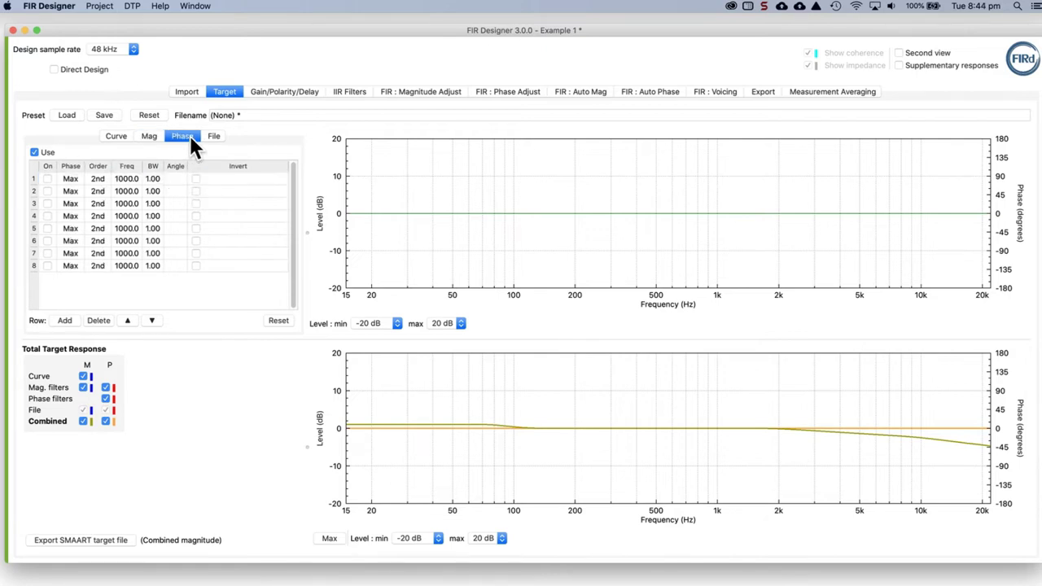
Set target phase filter 1 to 4th order at 317.6 Hz, angle −66.3, and leave it switched off.
click(97, 180)
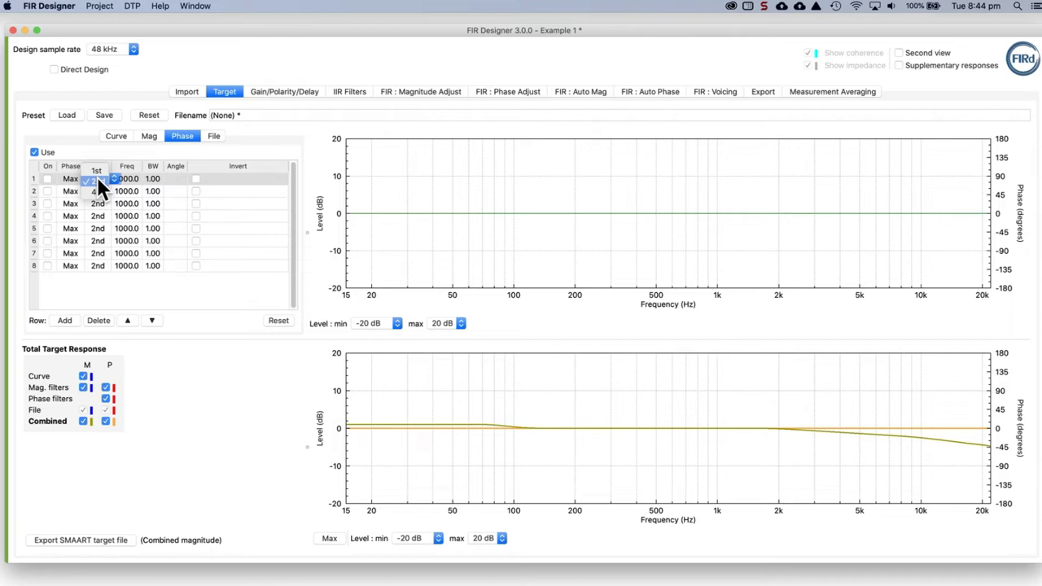
click(99, 192)
click(48, 178)
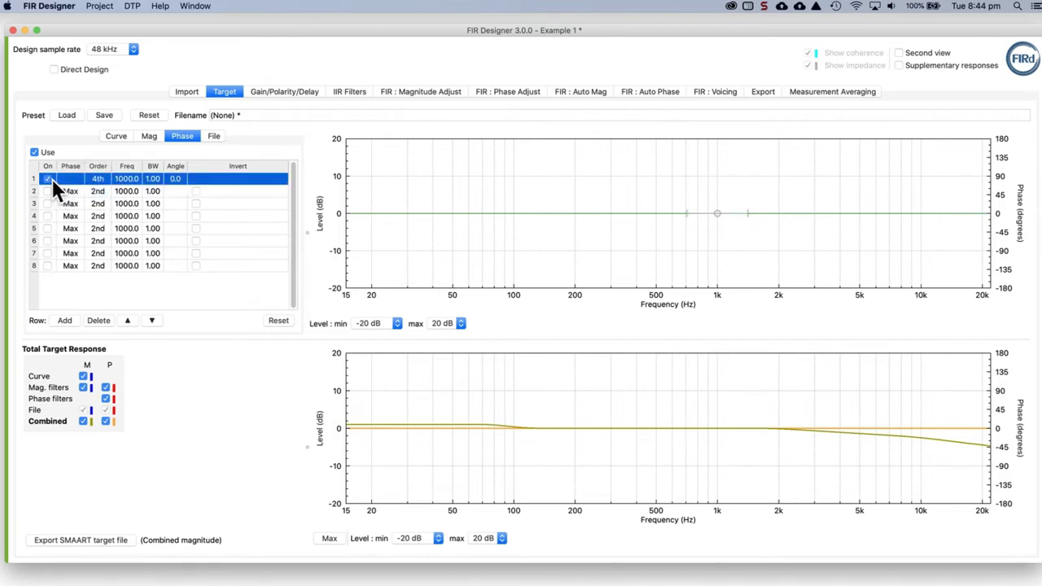
drag(717, 214, 616, 241)
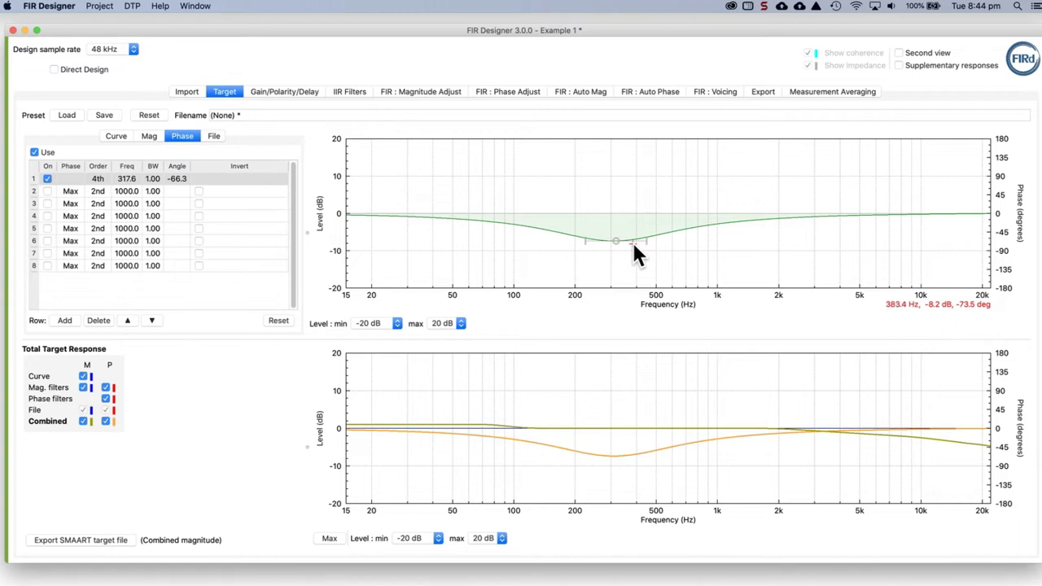
click(49, 178)
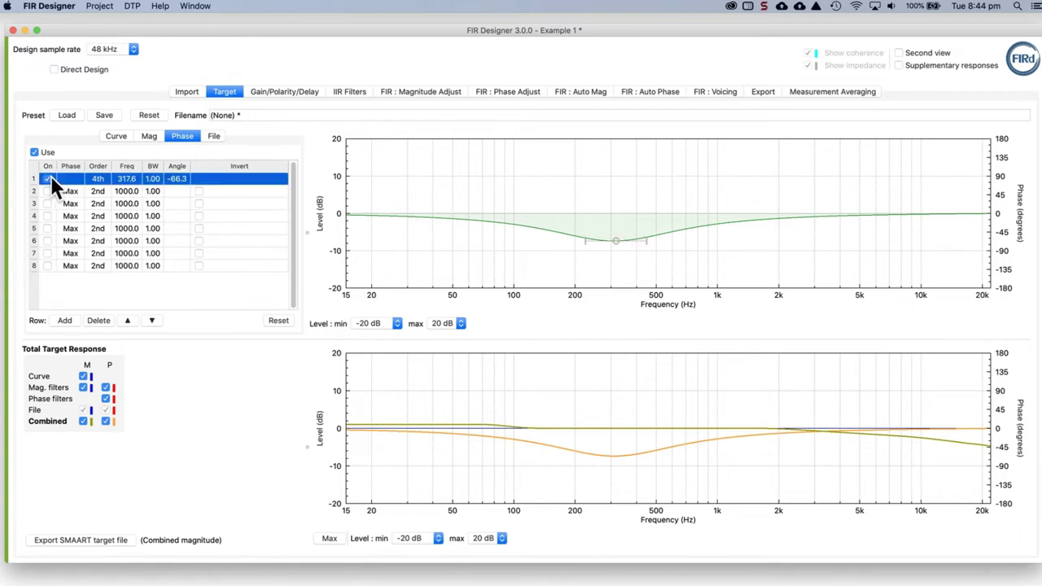
Show the target's File options, which have no target file loaded and file use switched off.
click(215, 136)
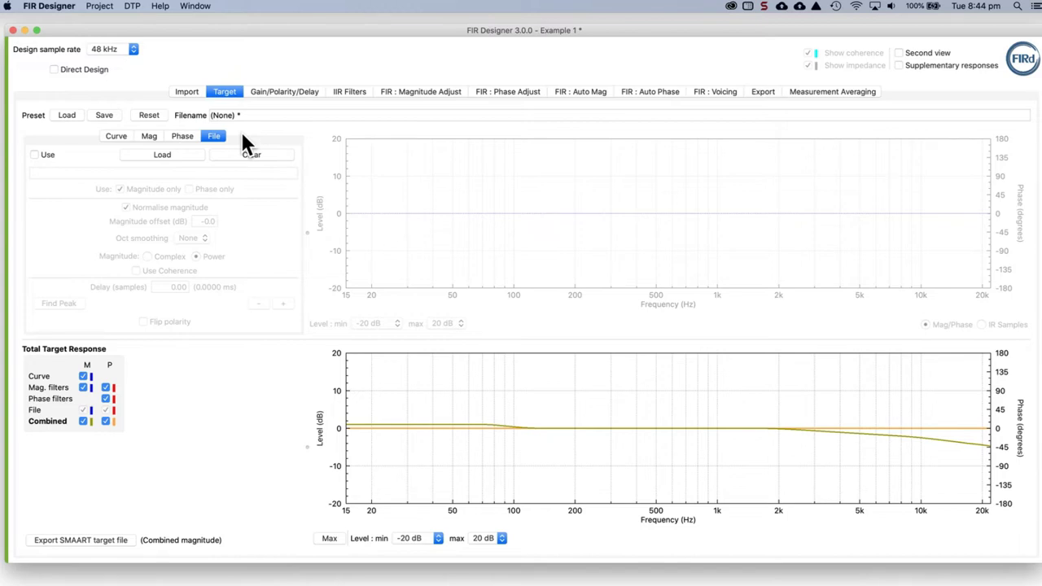
Show the Gain/Polarity/Delay page: 0.0 dB gain, no polarity flip, 0 samples delay.
click(274, 91)
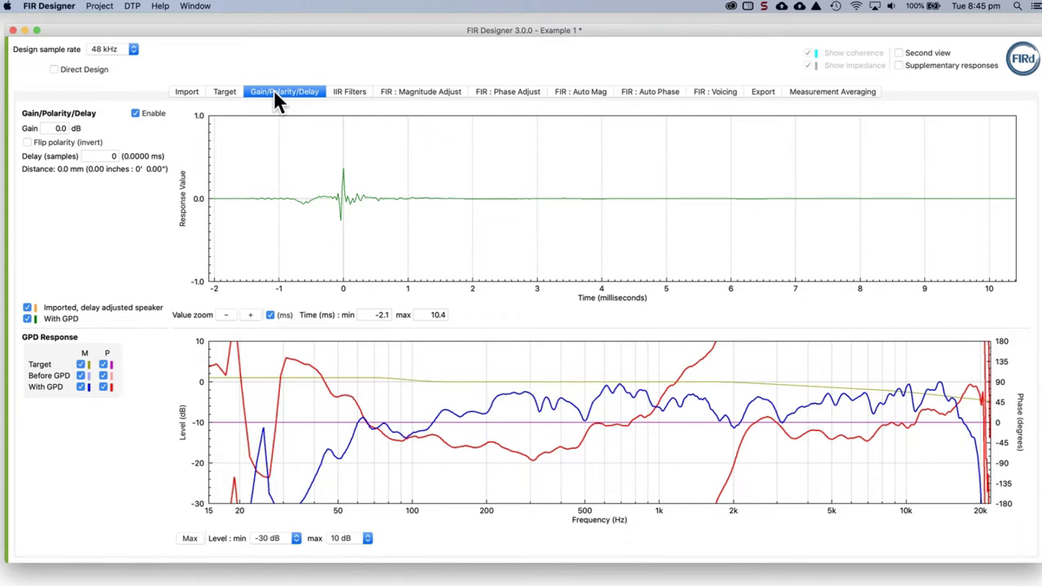
On the IIR Filters page, keep the filter mode at General (inc. Lake).
click(349, 96)
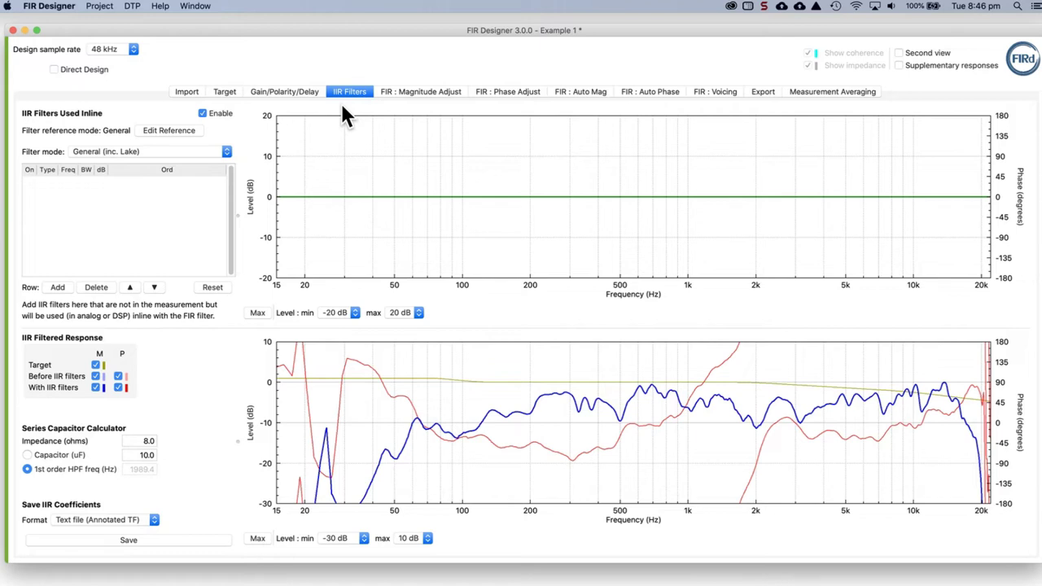
click(208, 155)
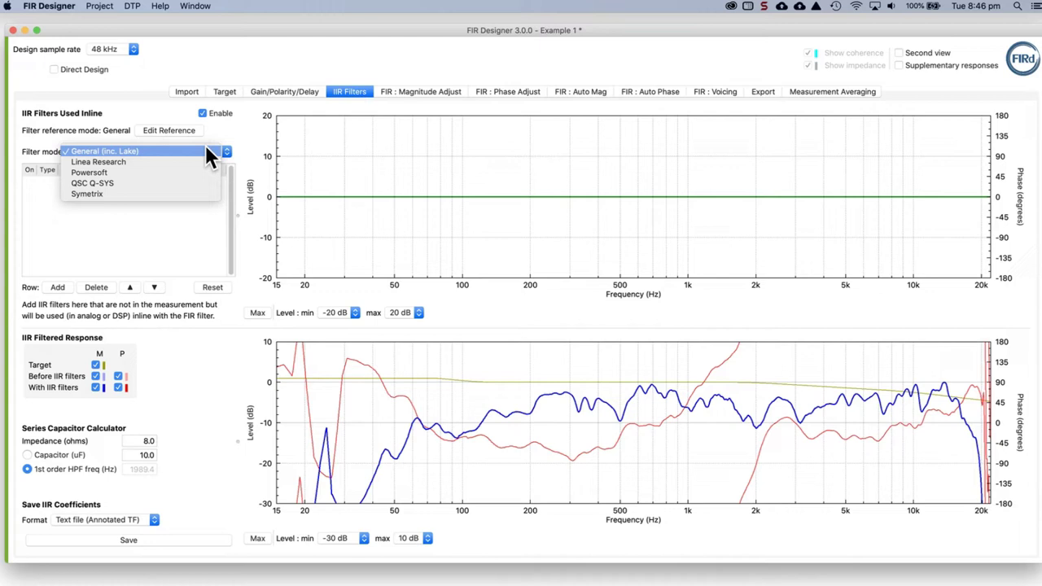
click(244, 138)
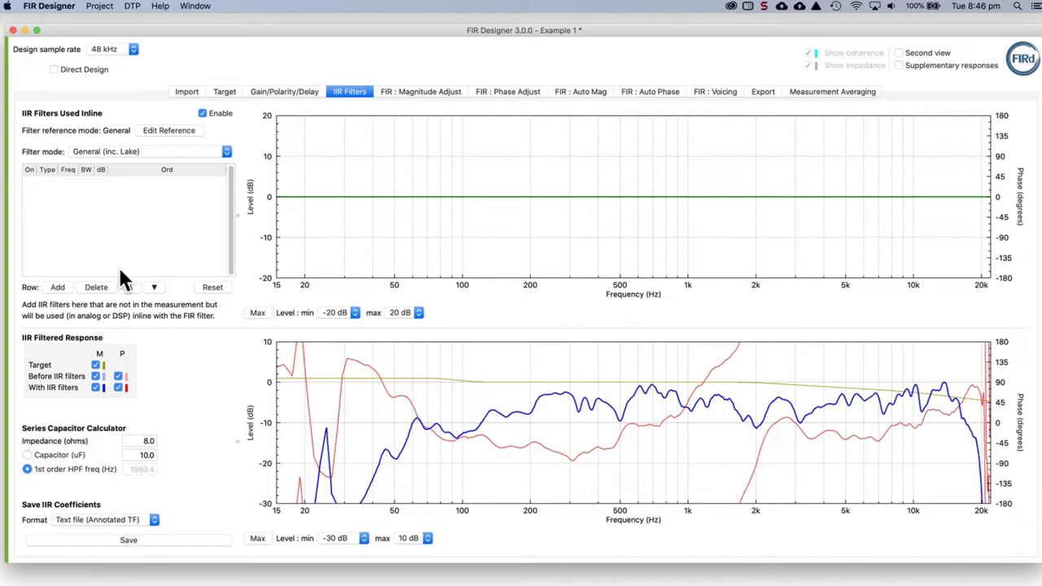
Add an enabled 3rd-order Butterworth high-pass IIR filter at 150.6 Hz.
click(52, 289)
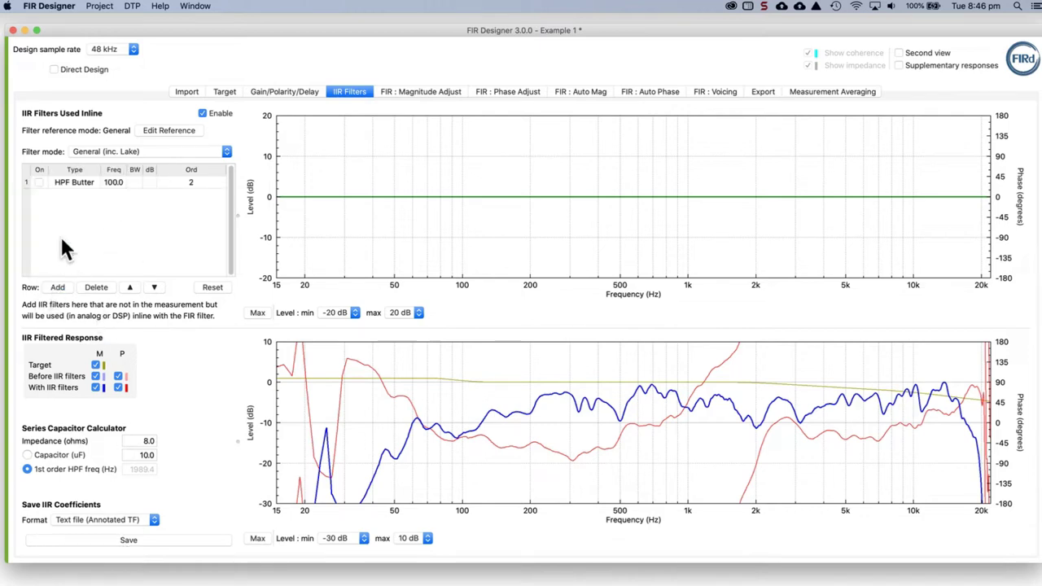
click(39, 182)
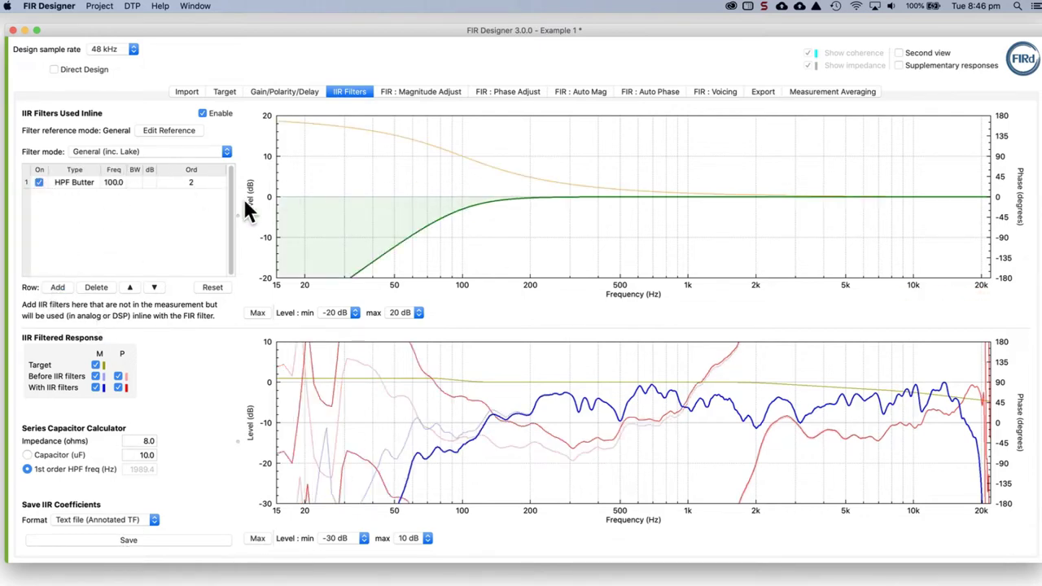
click(183, 191)
click(180, 191)
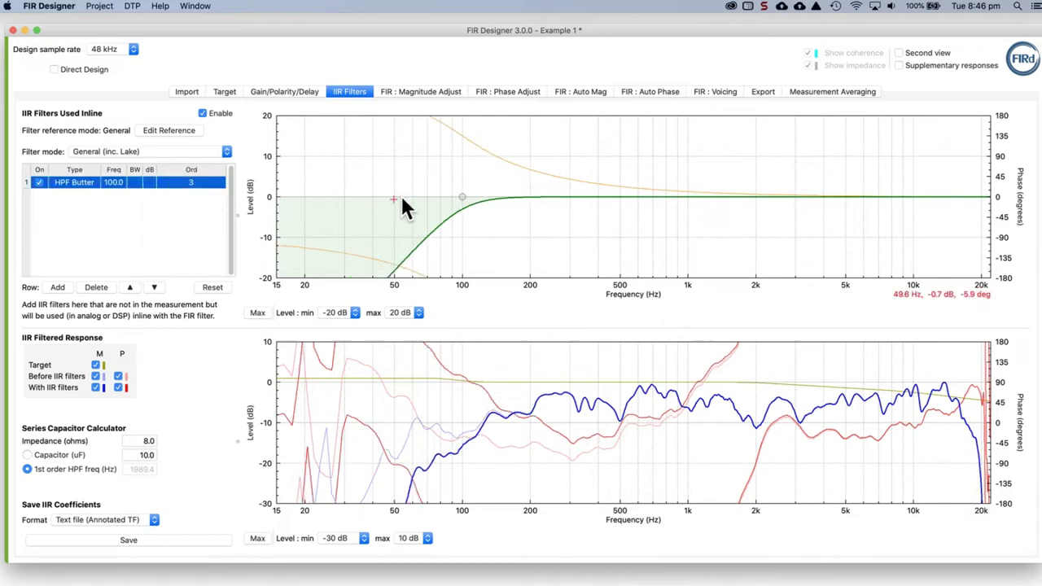
drag(463, 197, 503, 196)
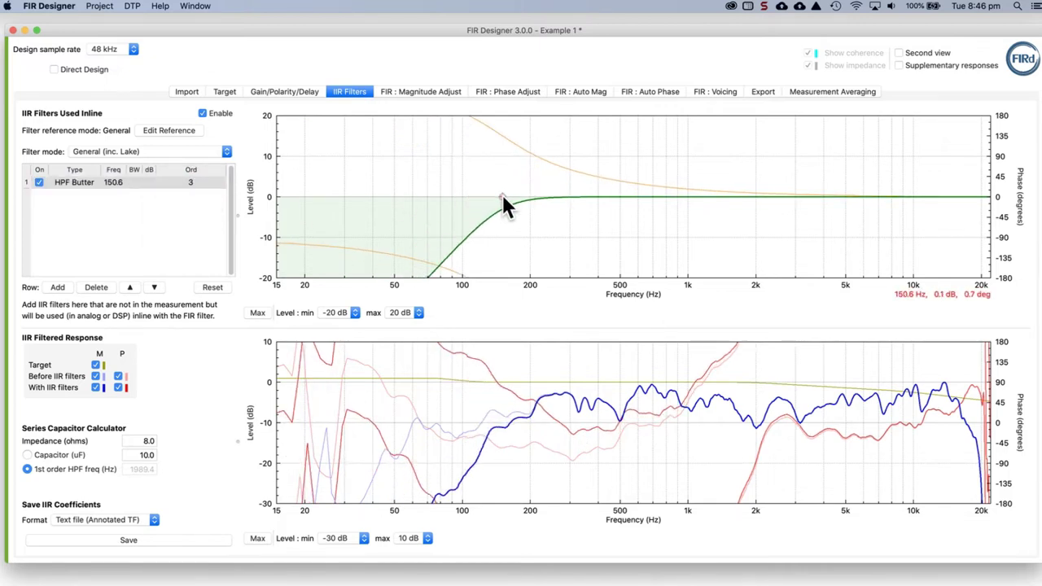
Show the FIR: Magnitude Adjust page and read the level near 113 Hz on the plot.
click(433, 91)
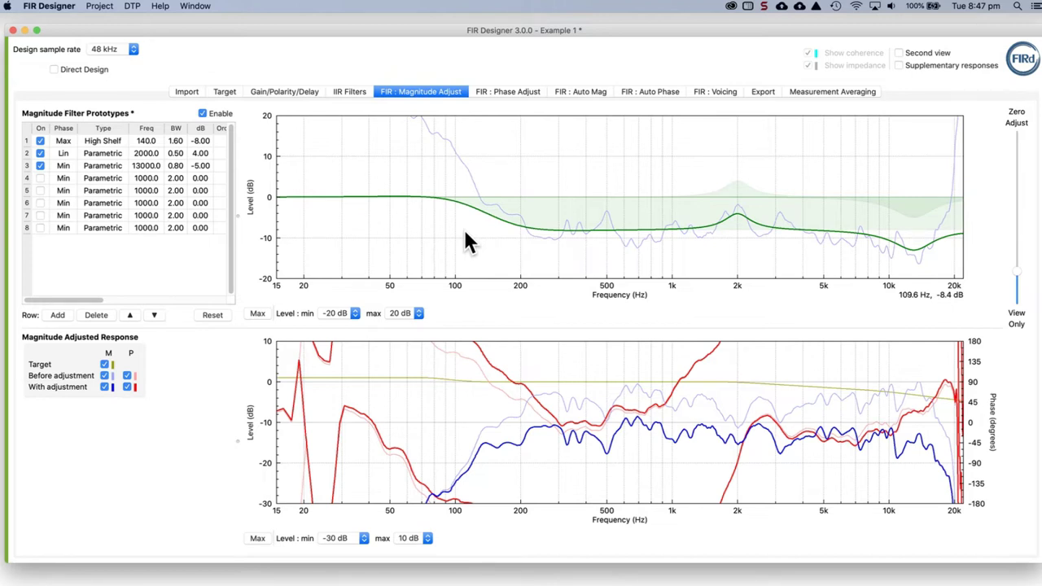
click(467, 229)
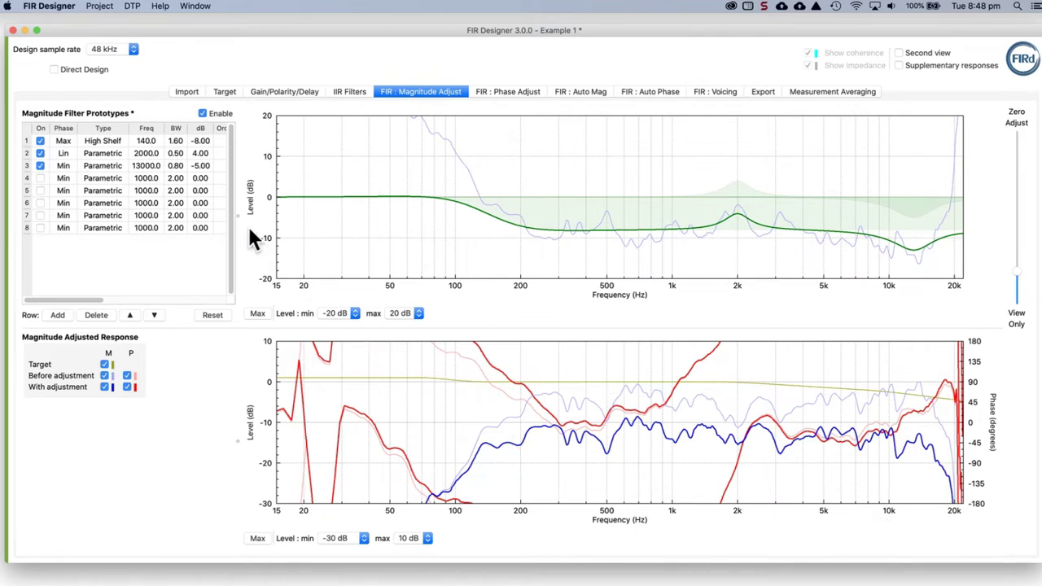
Widen the magnitude filter table to show Invert and Cmp, then show the FIR: Phase Adjust page.
drag(237, 215, 301, 214)
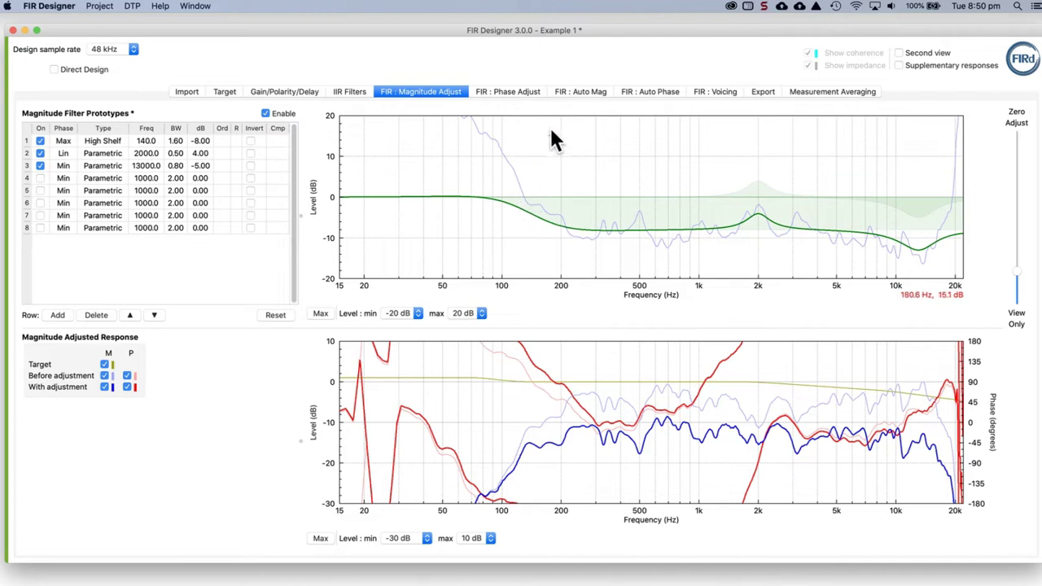
click(529, 92)
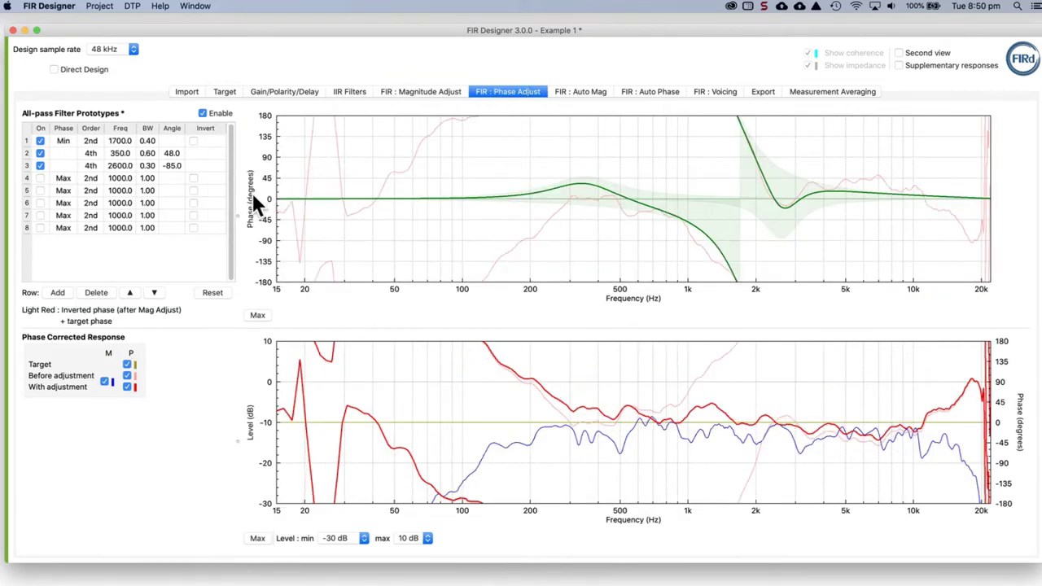
Retune all-pass filter 2 to 345.5 Hz with a 24.3° angle, then show FIR: Auto Mag.
drag(238, 206, 232, 210)
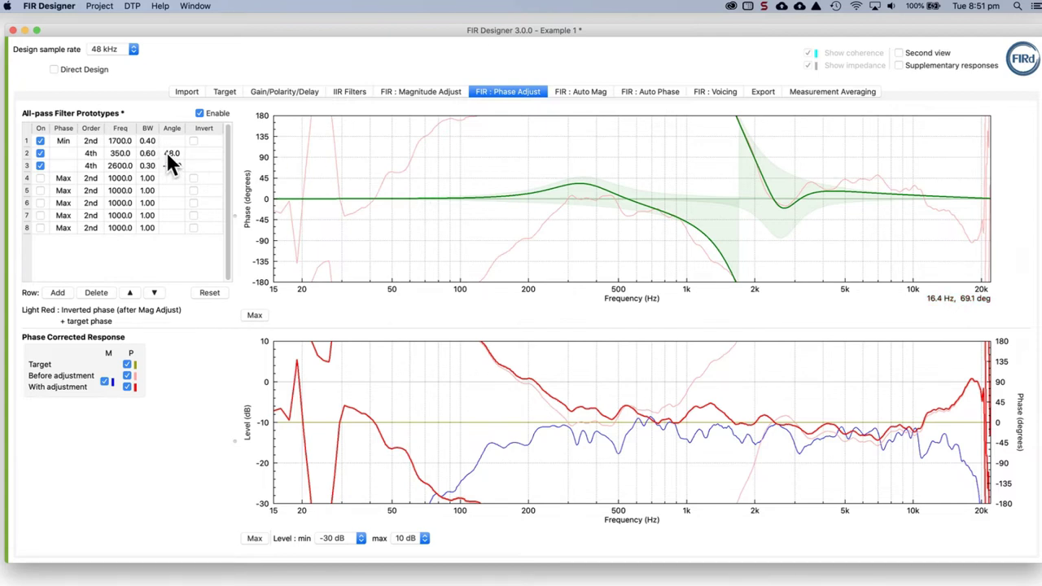
click(187, 150)
drag(583, 173, 582, 187)
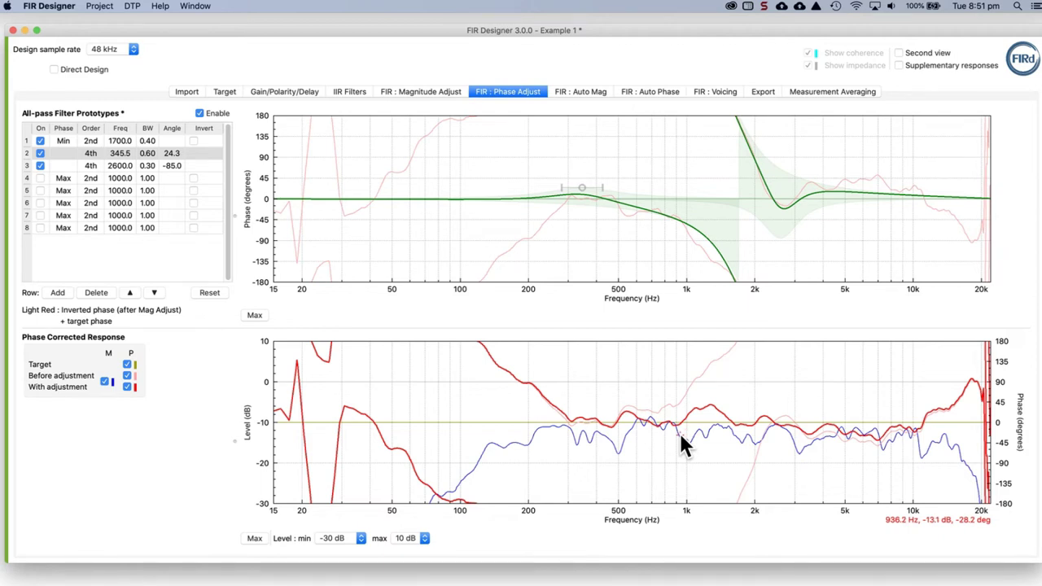
click(592, 91)
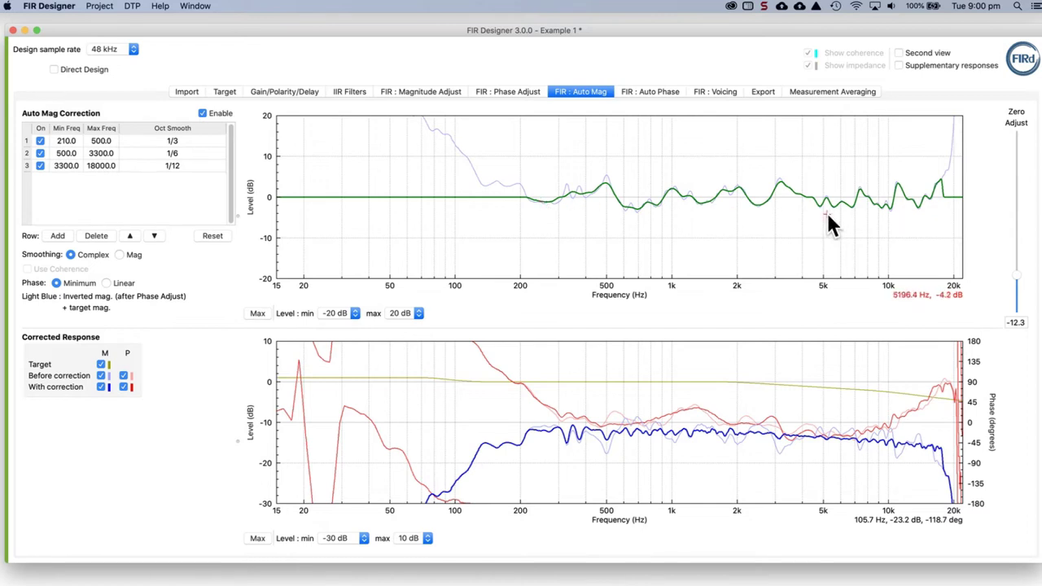
drag(1019, 294, 1020, 262)
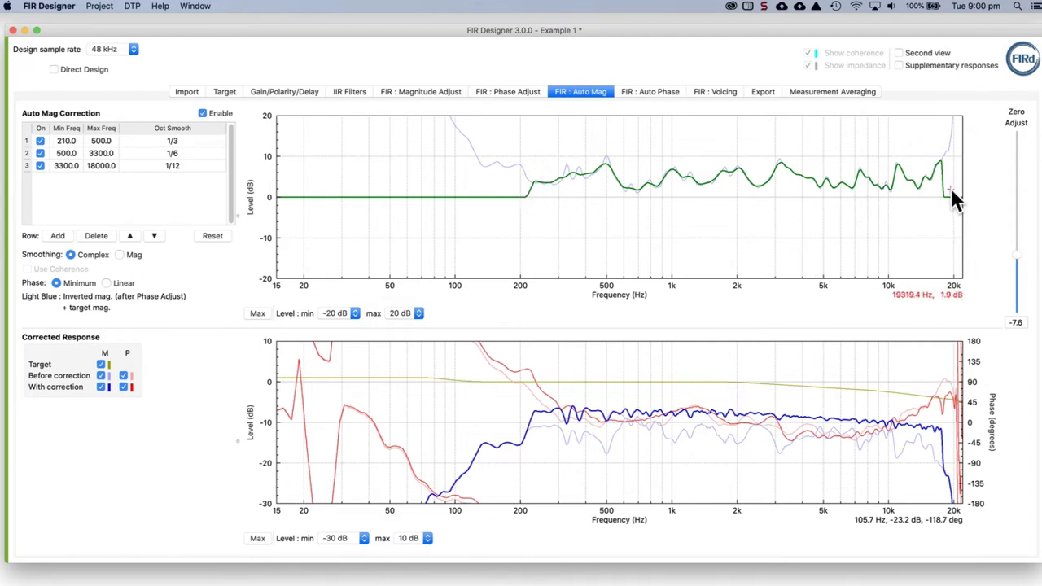
click(1016, 323)
text(-12)
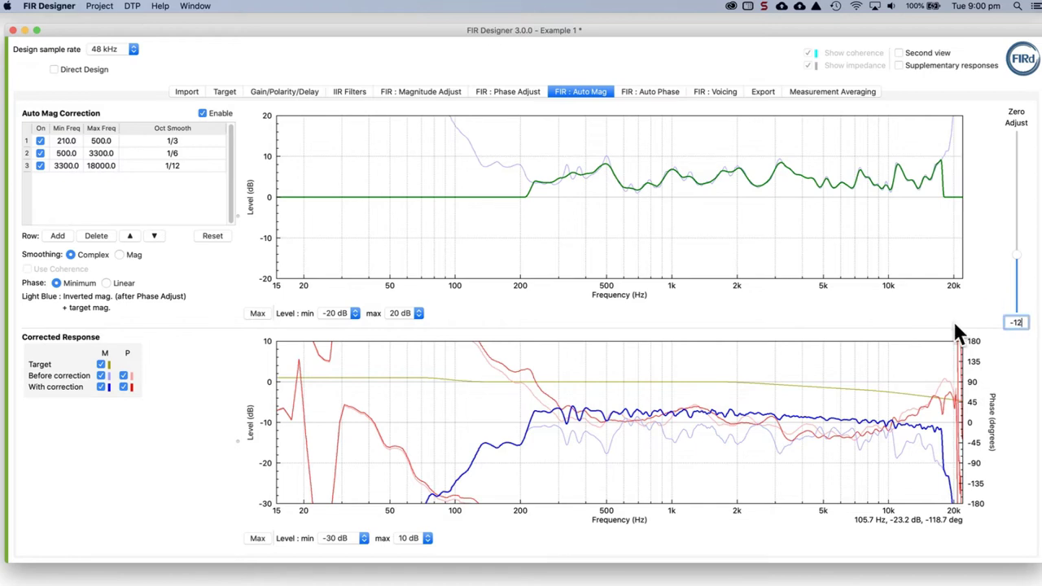
text(.3)
key(Return)
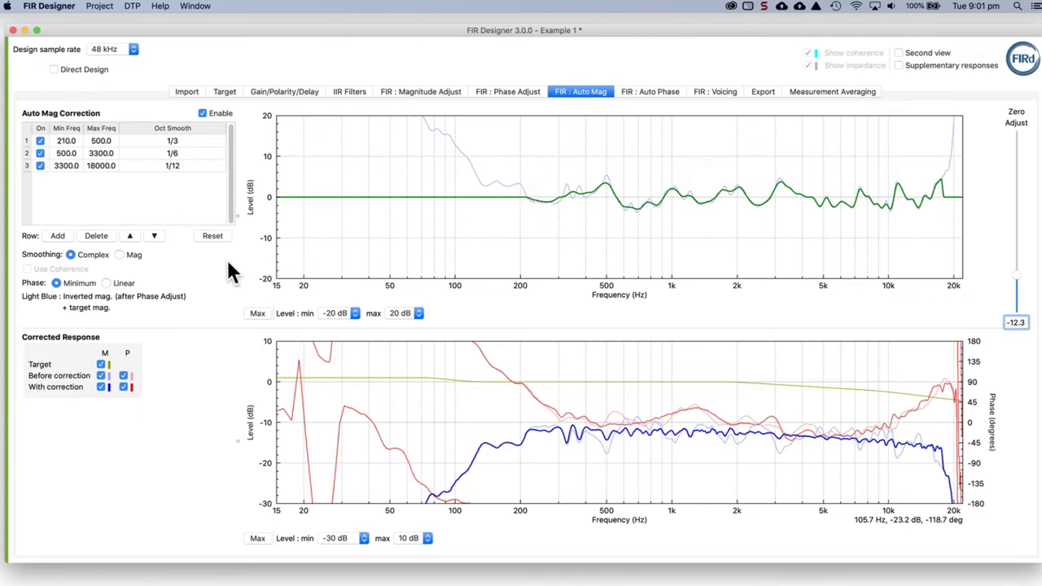
Try linear phase, then return the auto magnitude correction to minimum phase and view Auto Phase.
click(107, 283)
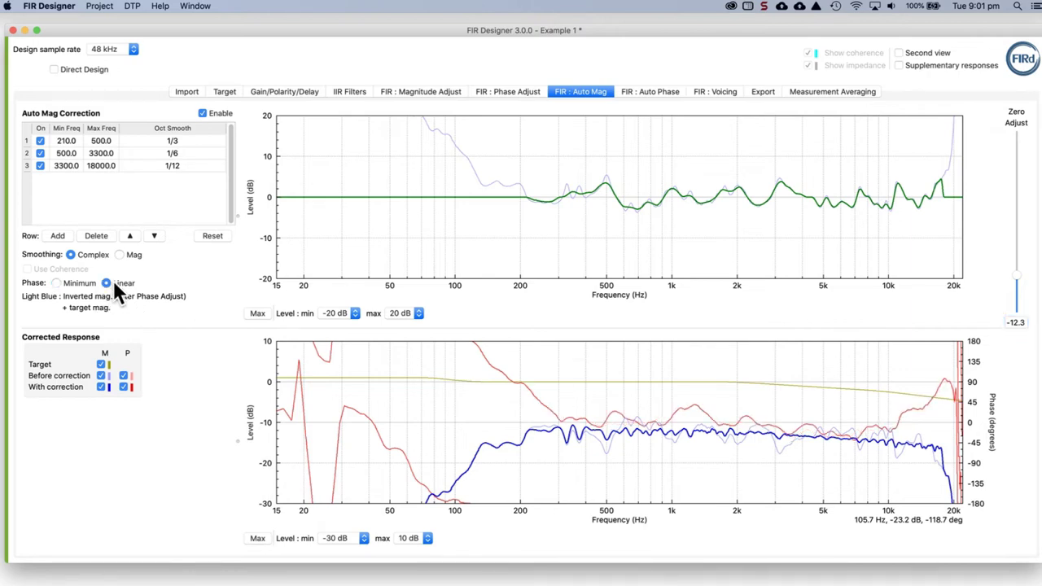
click(83, 283)
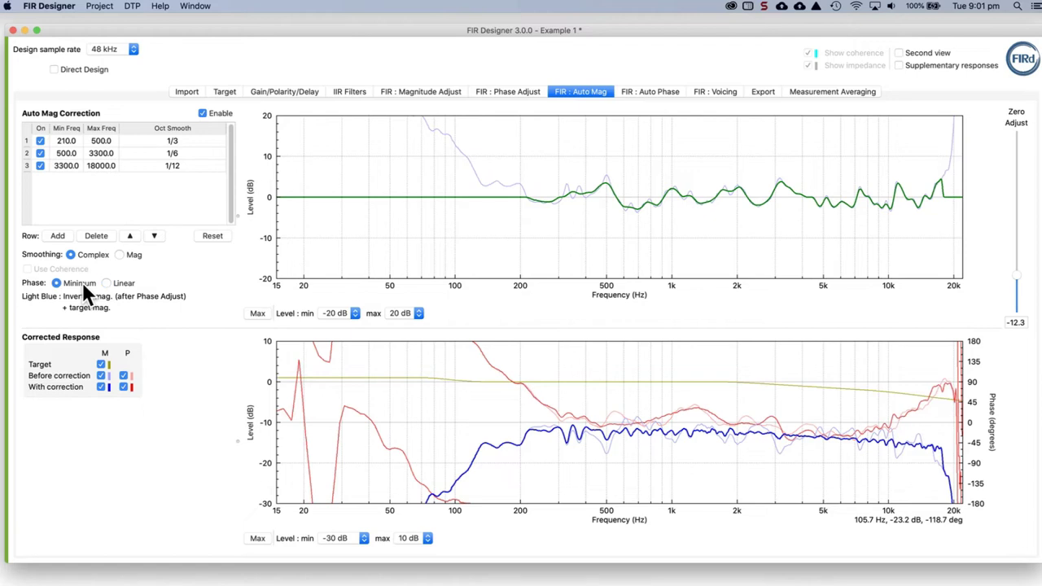
click(654, 92)
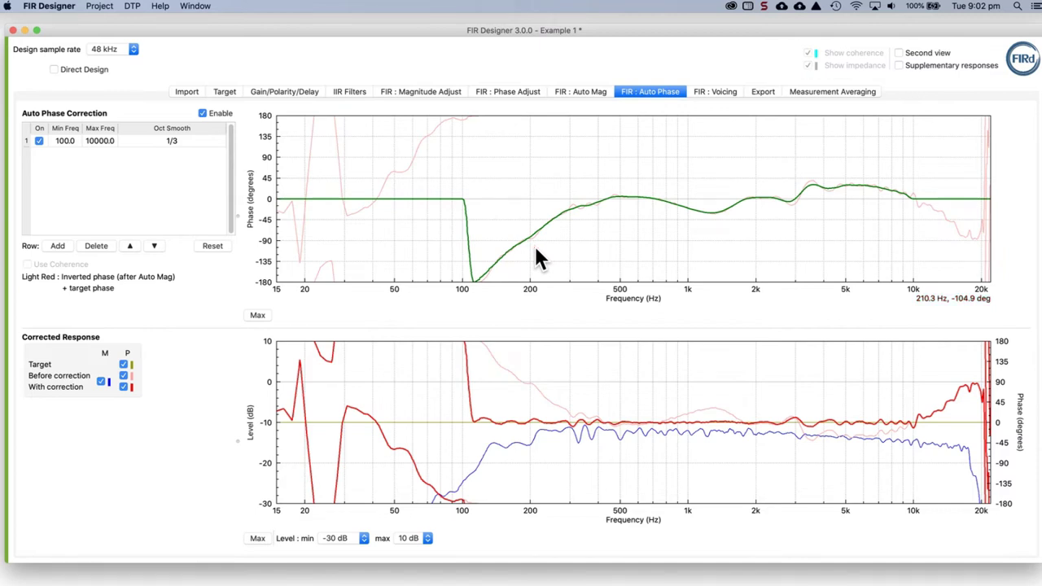
Raise the auto phase correction's lower limit to 400 Hz, covering 400–10000 Hz.
double_click(71, 140)
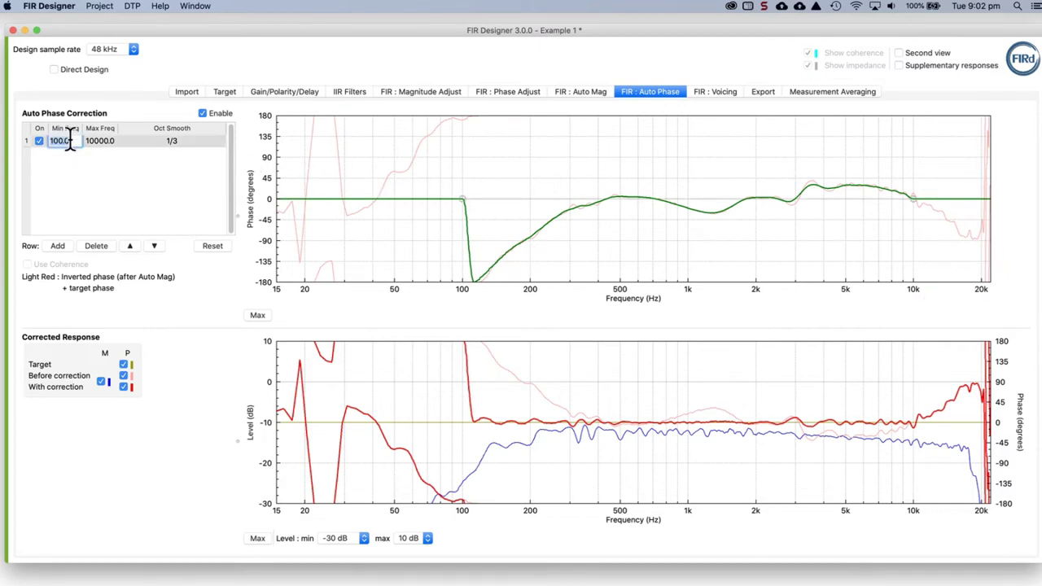
text(400)
key(Return)
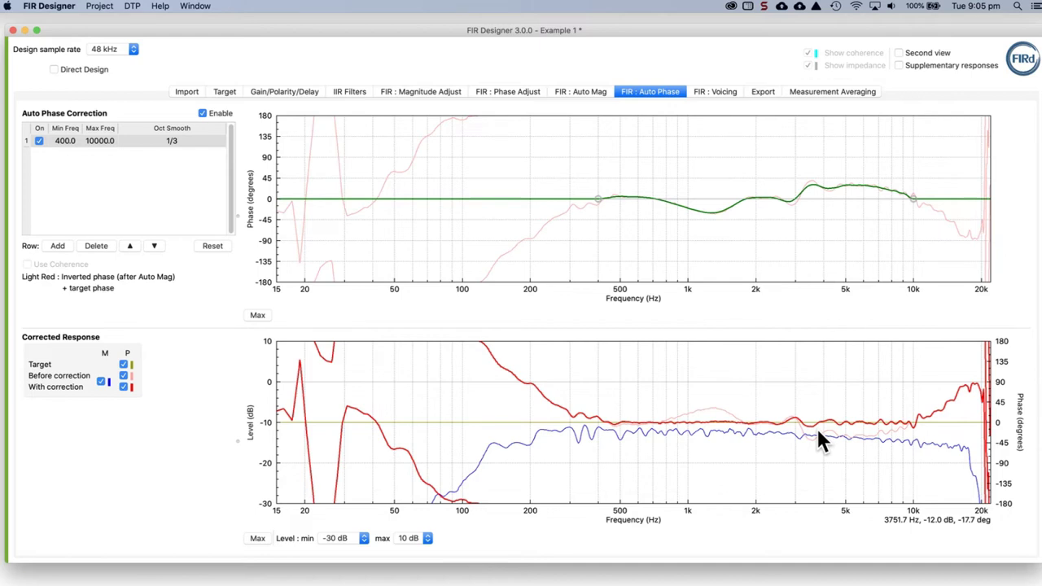
click(720, 92)
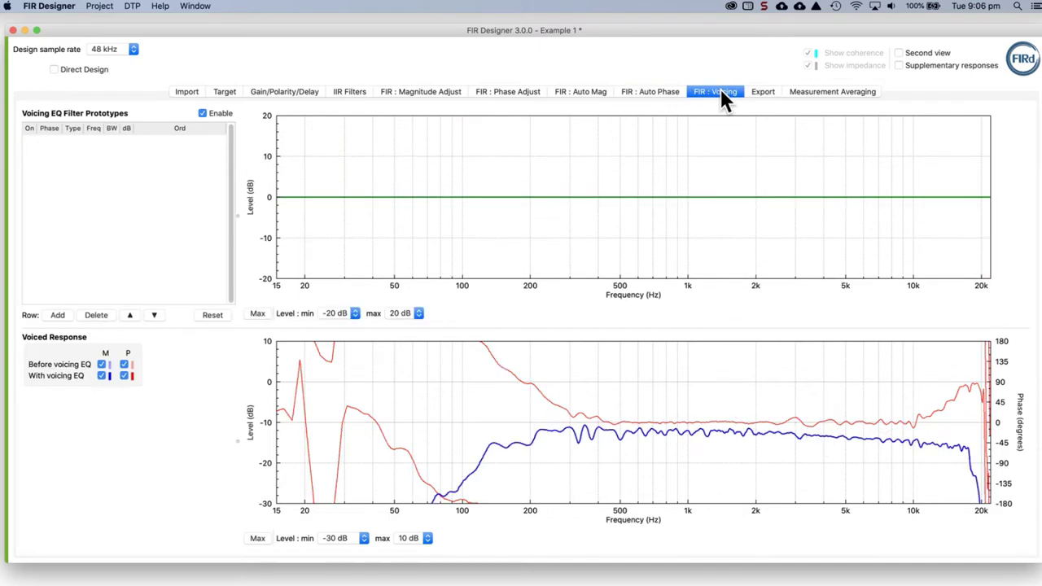
Add and enable a parametric voicing filter set as a -2.18 dB dip at 1736.4 Hz.
click(62, 313)
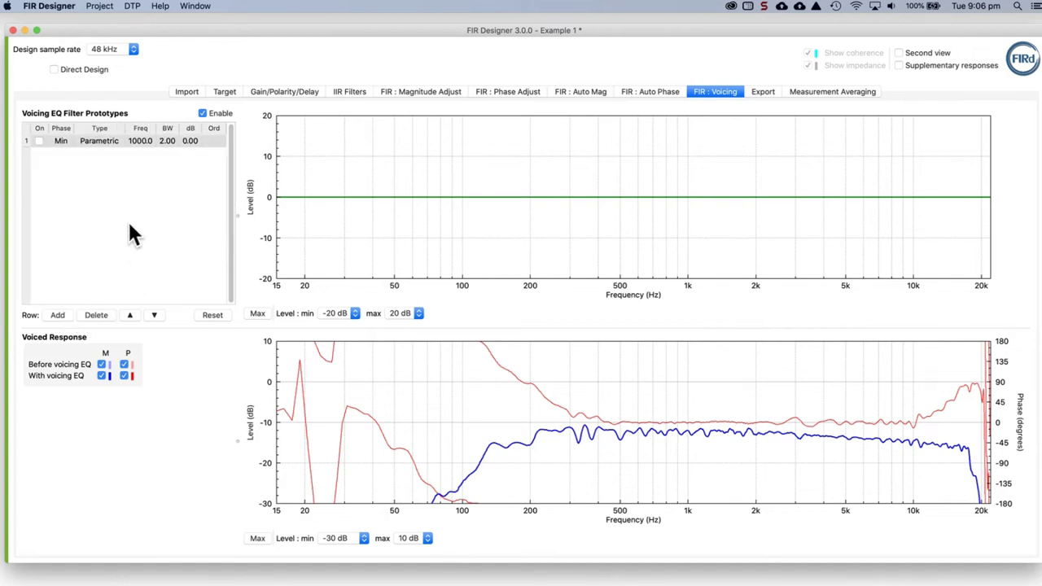
click(39, 140)
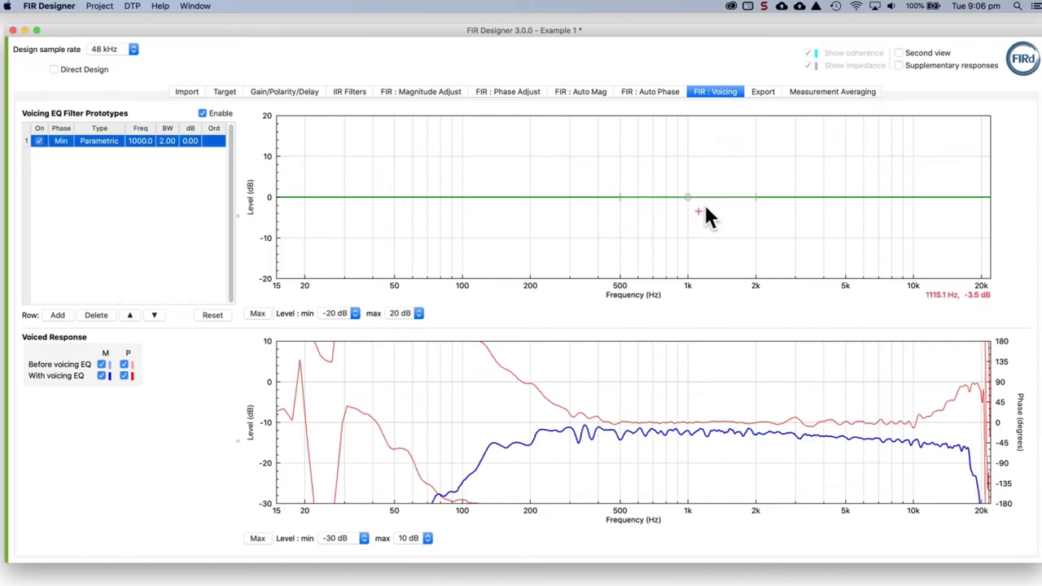
drag(689, 197, 741, 206)
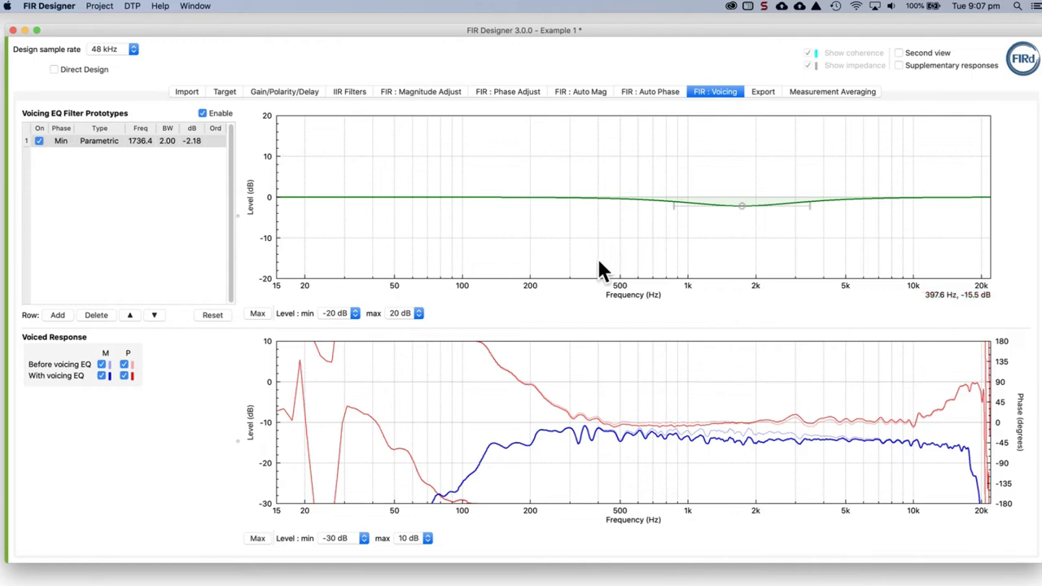
click(765, 91)
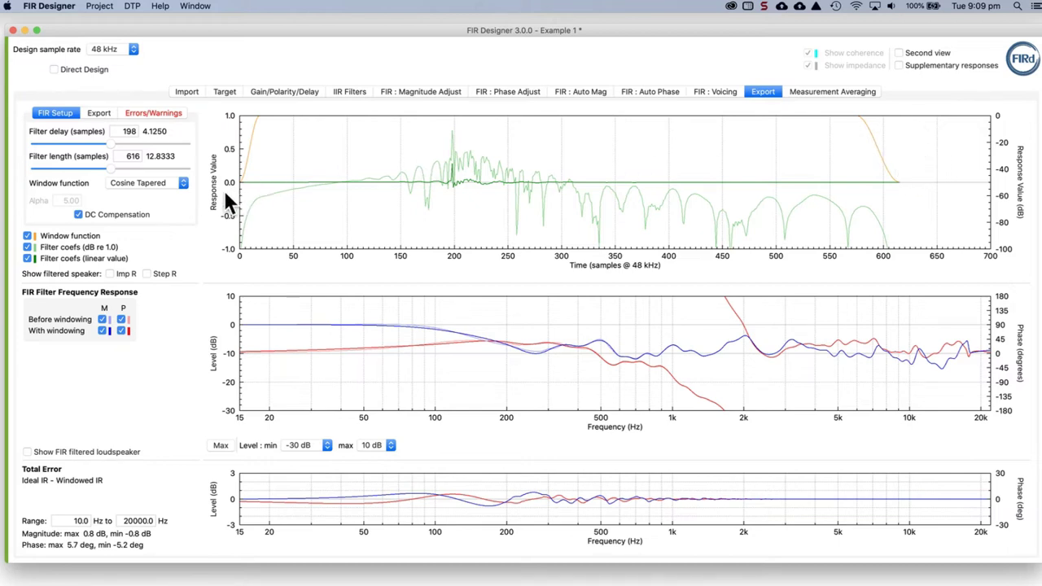
click(184, 183)
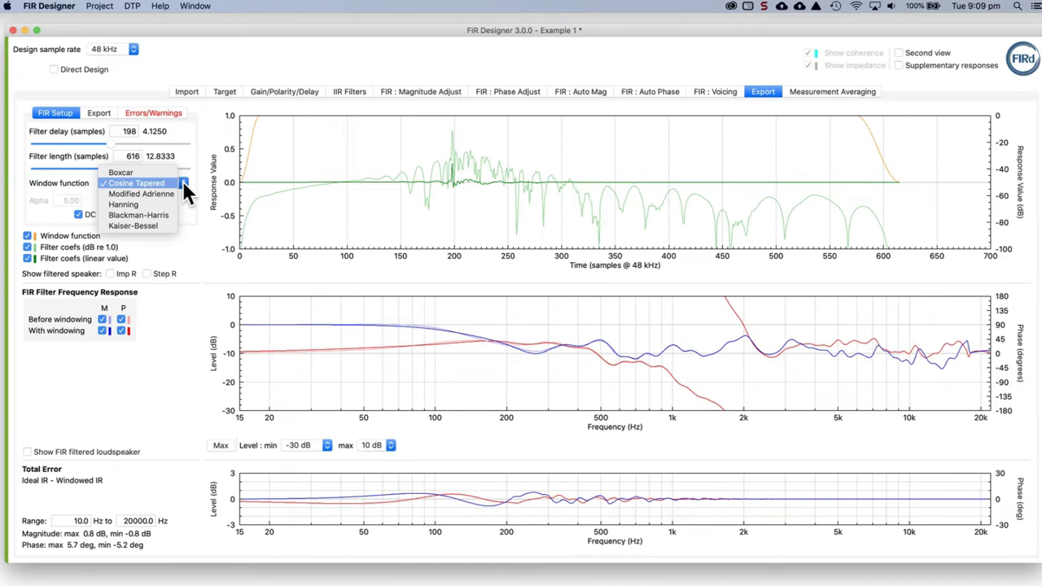
click(183, 182)
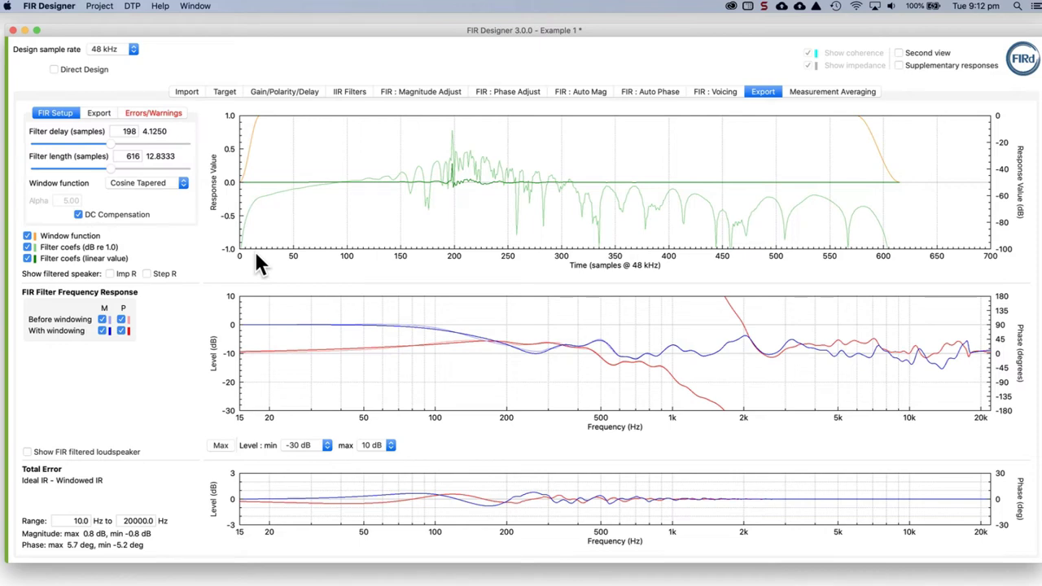
Show the filtered speaker's impulse response in the top plot, value-zoomed to ±0.2.
click(121, 275)
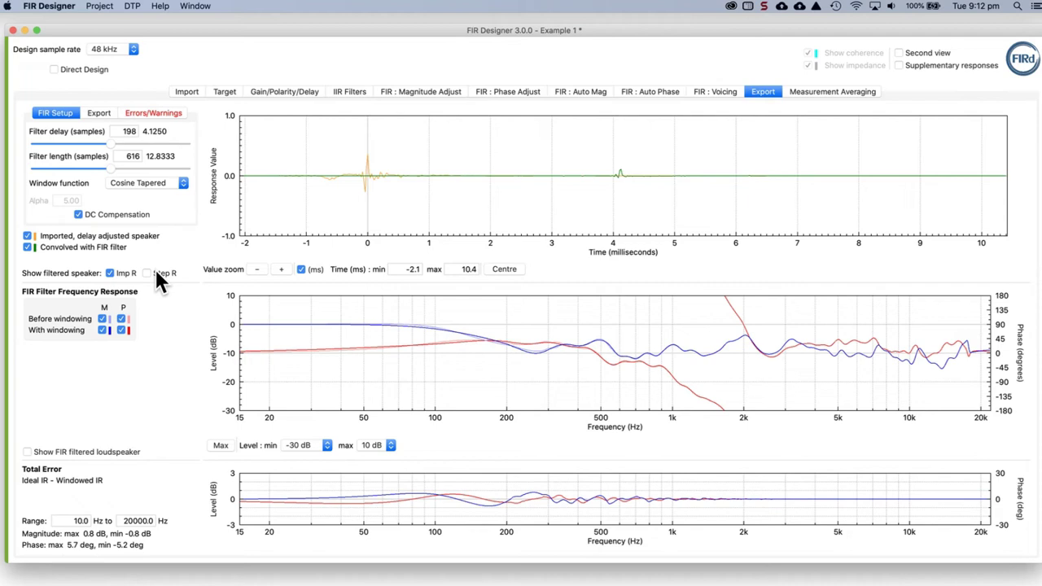
click(147, 273)
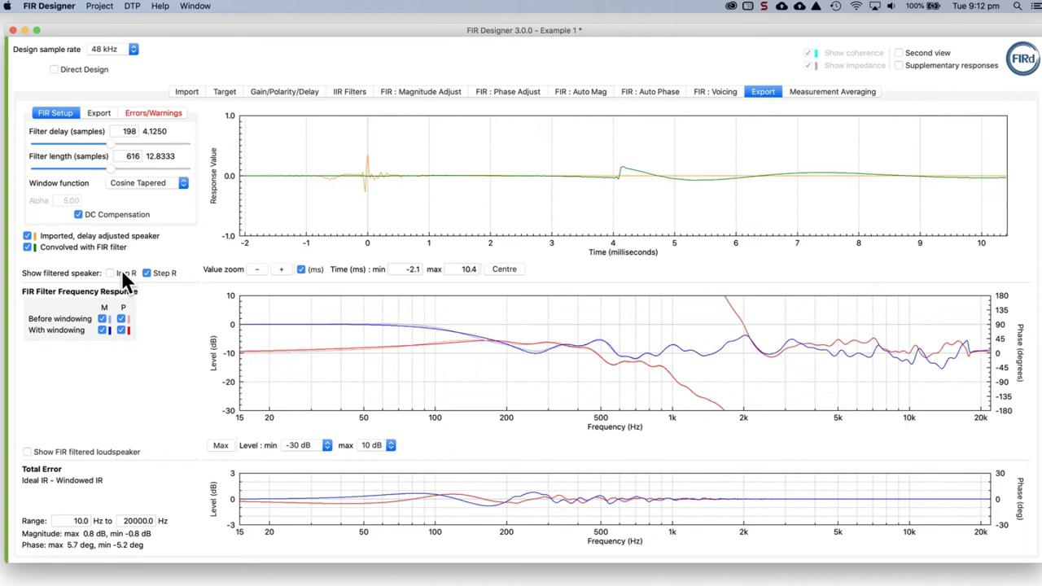
click(122, 274)
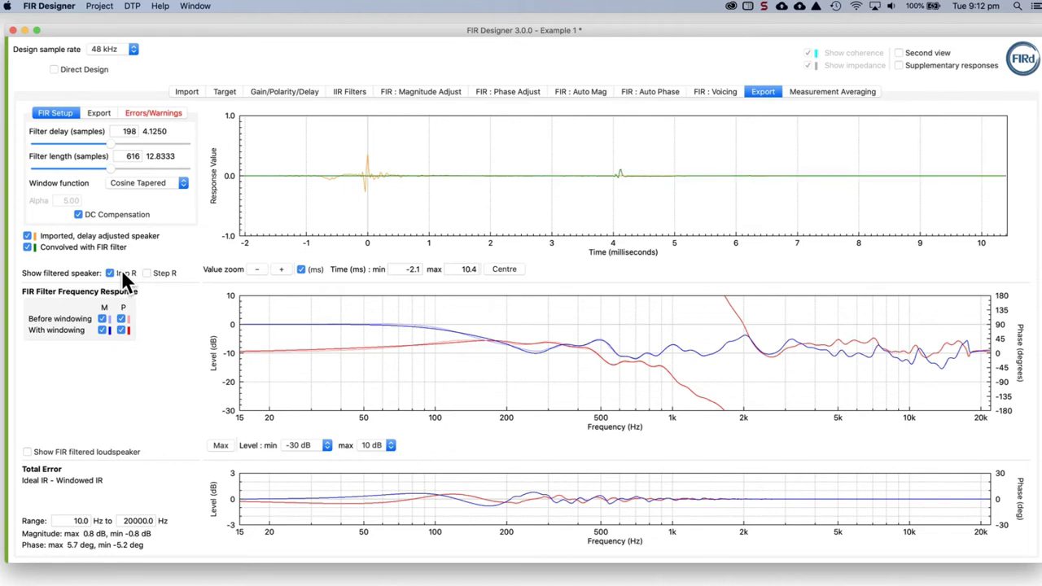
click(284, 270)
click(285, 269)
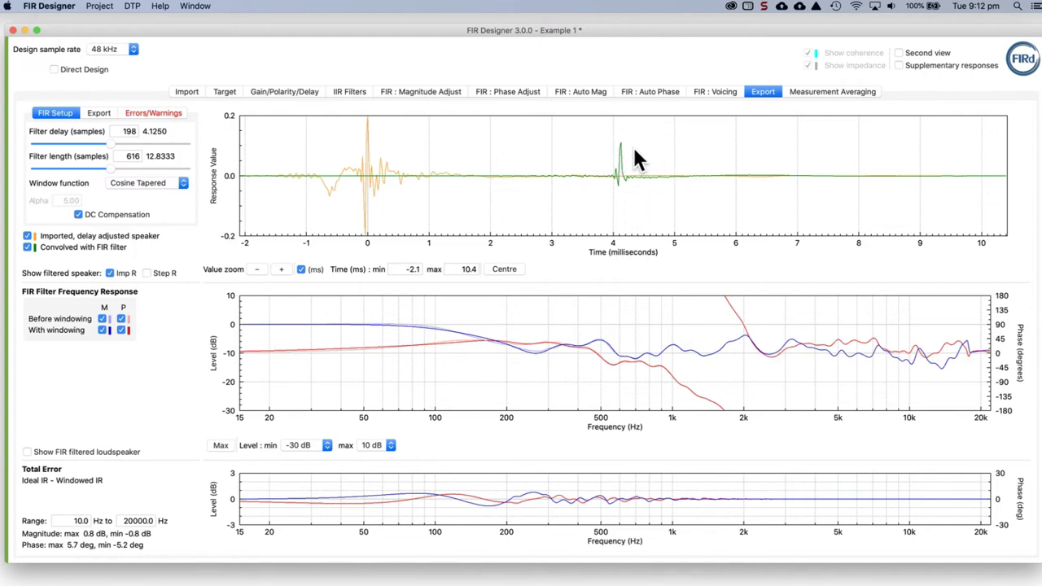
Show the filter export settings and keep the Text file (column, decimal) format.
click(106, 113)
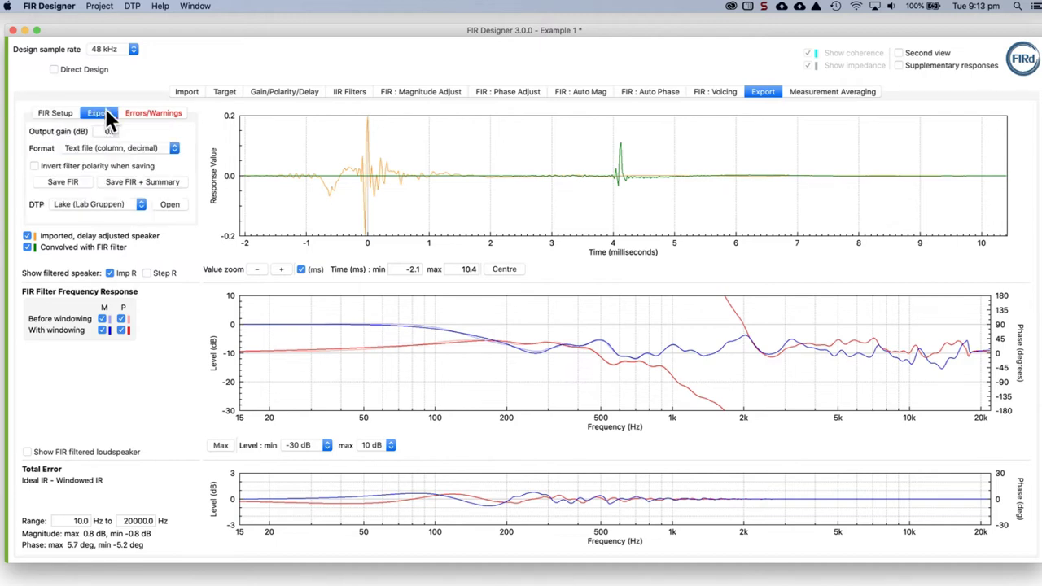
click(166, 154)
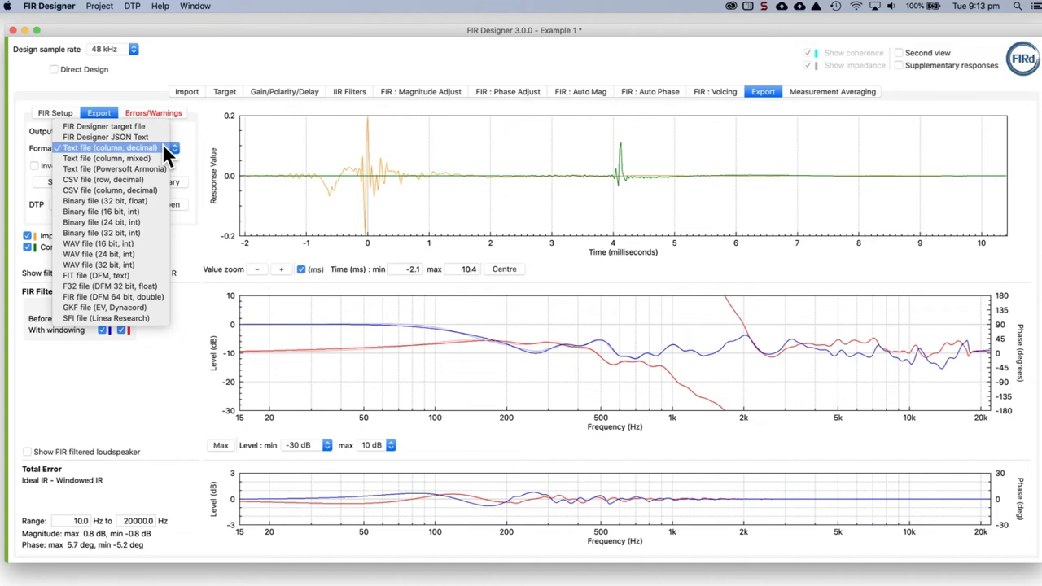
click(218, 157)
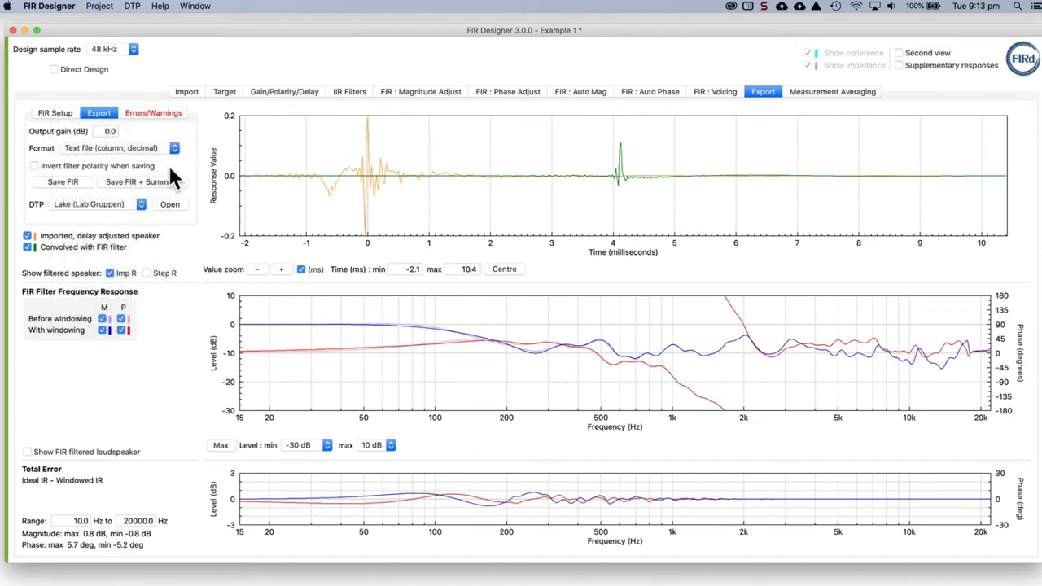
Save the FIR filter as FIRfilter.txt, replacing the existing file.
click(71, 183)
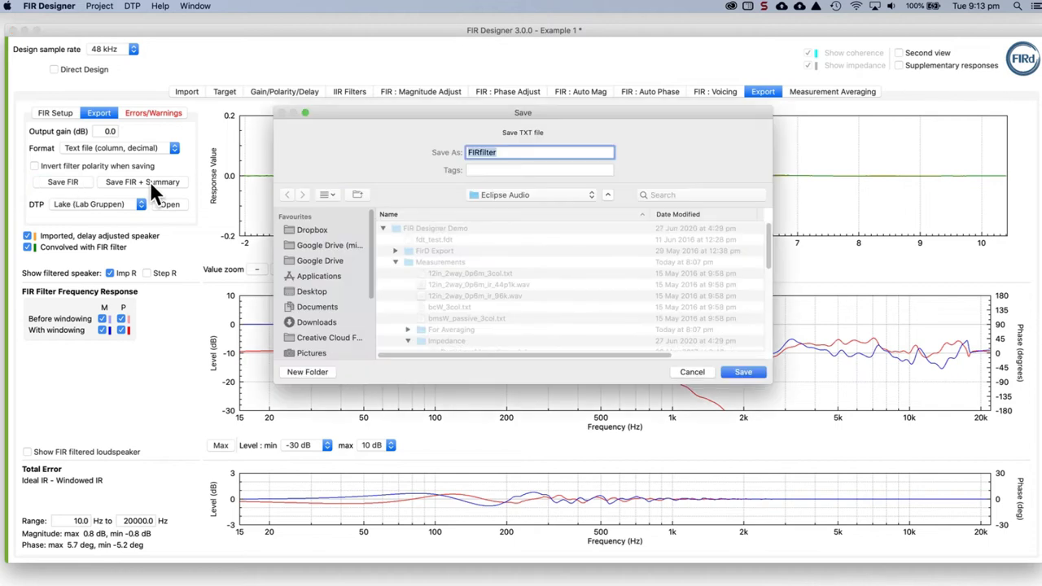
click(739, 372)
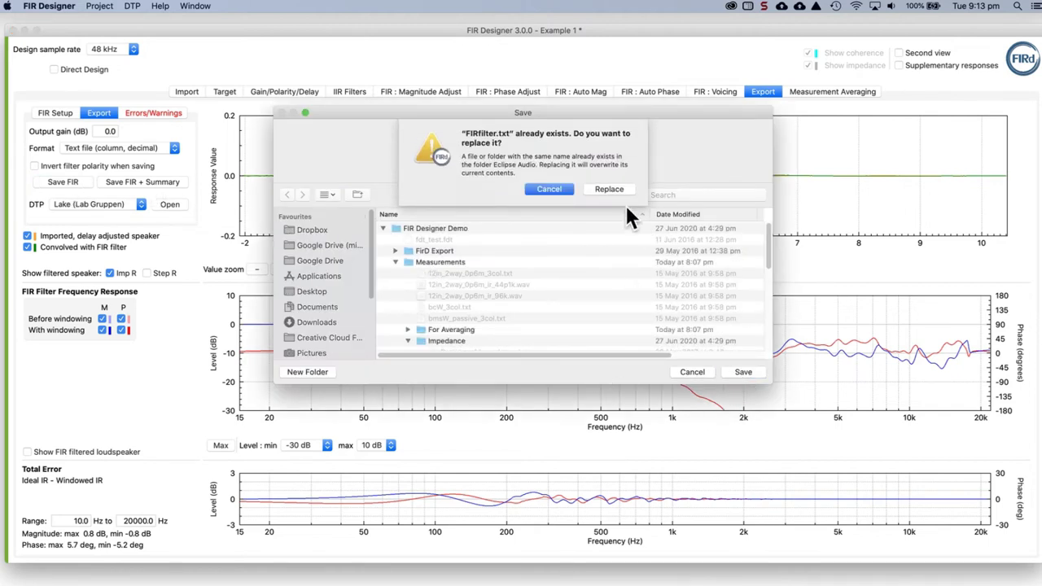
click(608, 187)
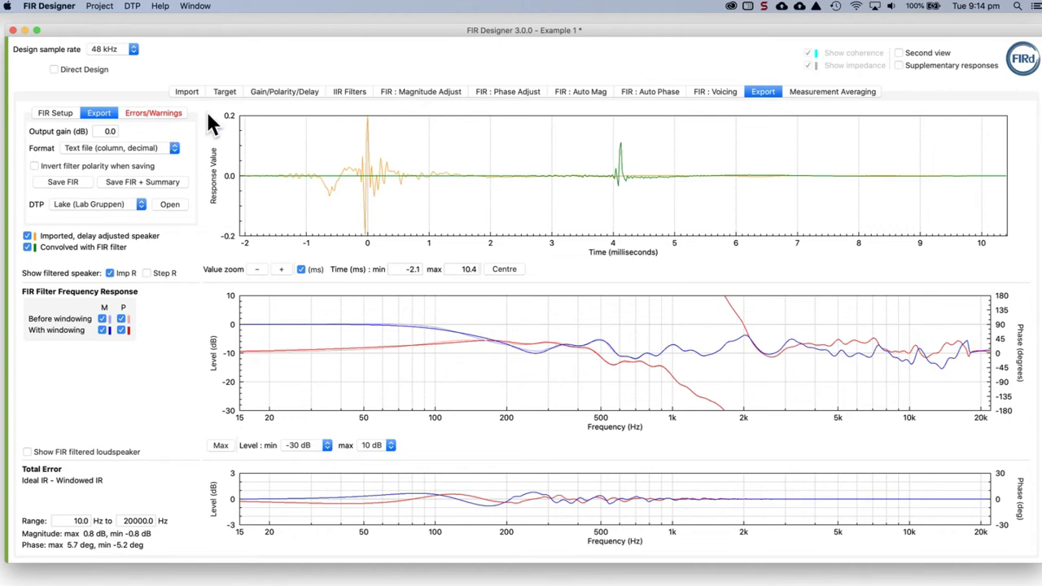
click(187, 91)
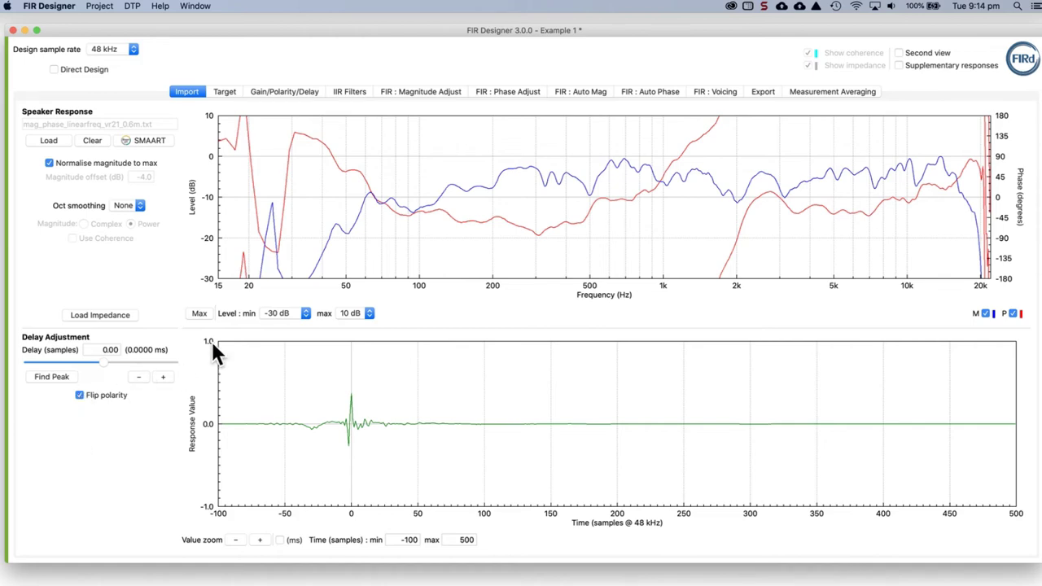
click(765, 92)
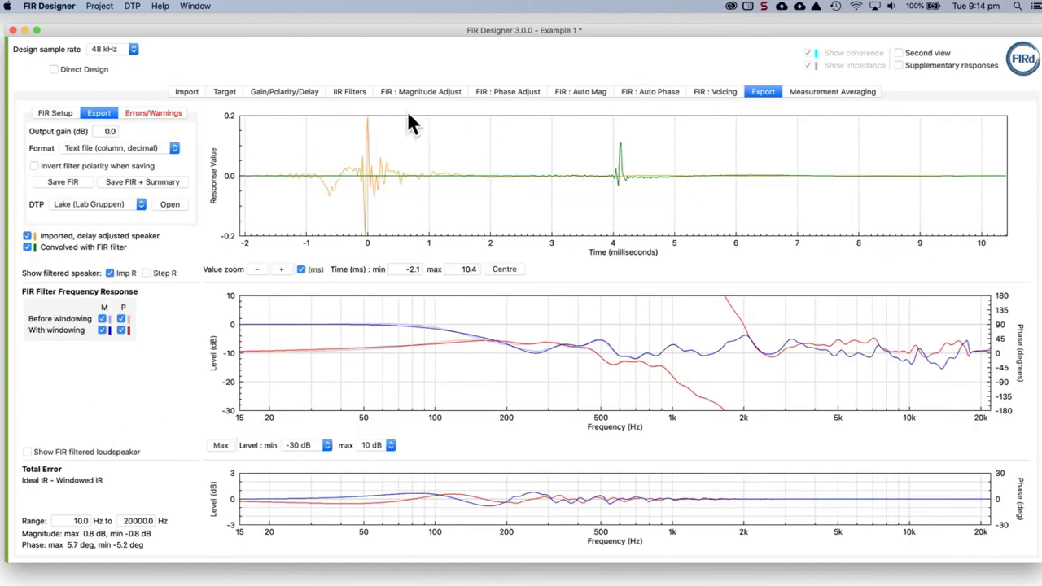
click(154, 112)
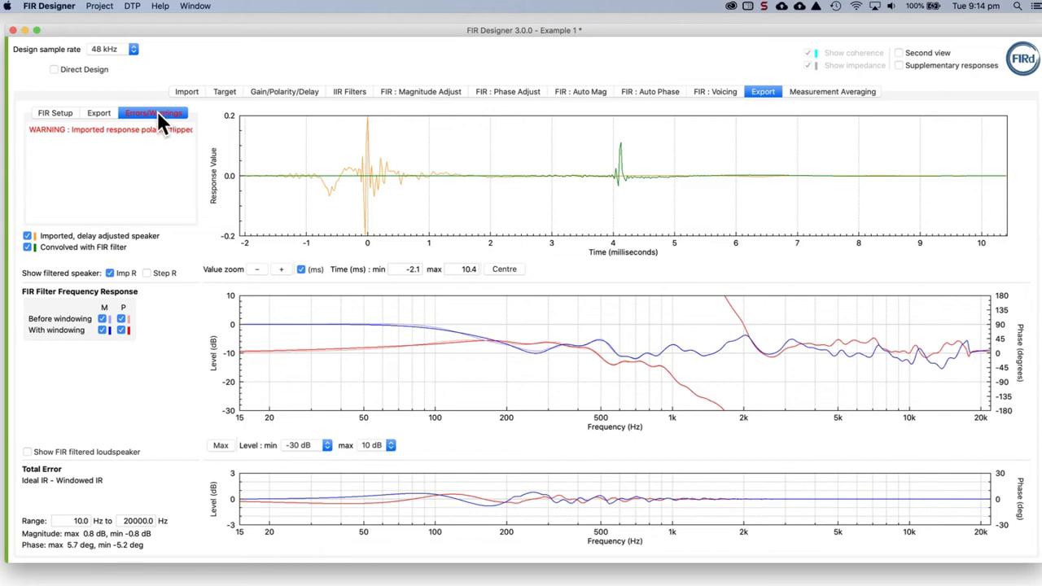
click(100, 113)
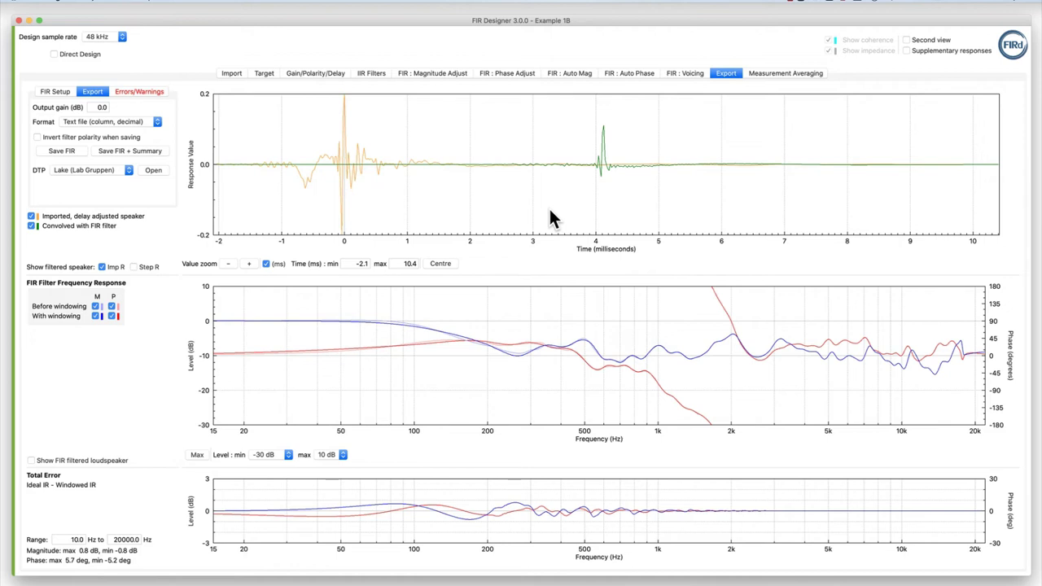
Switch the DTP target from Lake to Powersoft and open the Export to Powersoft window.
click(153, 170)
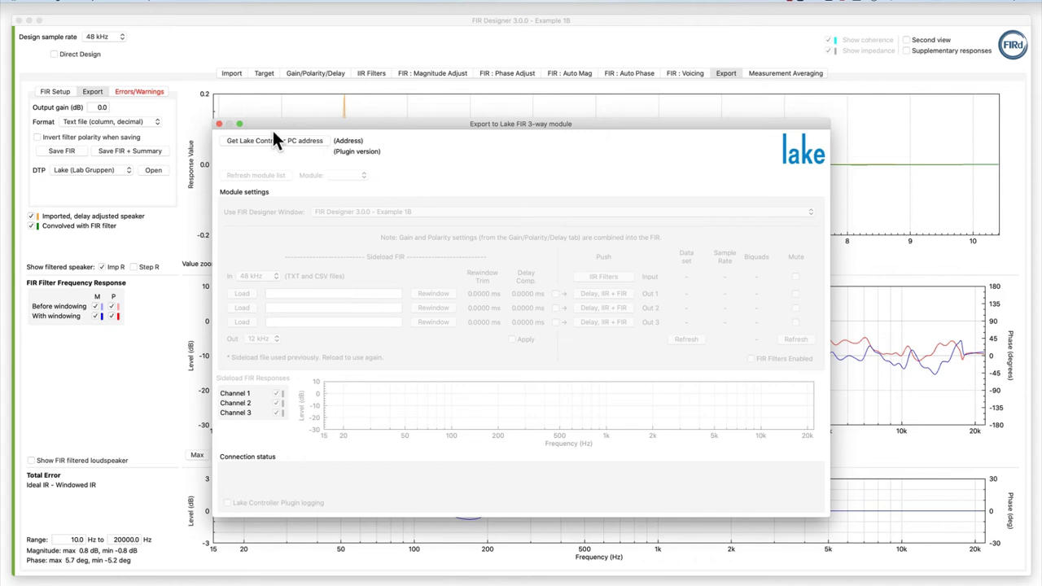
click(219, 124)
click(126, 170)
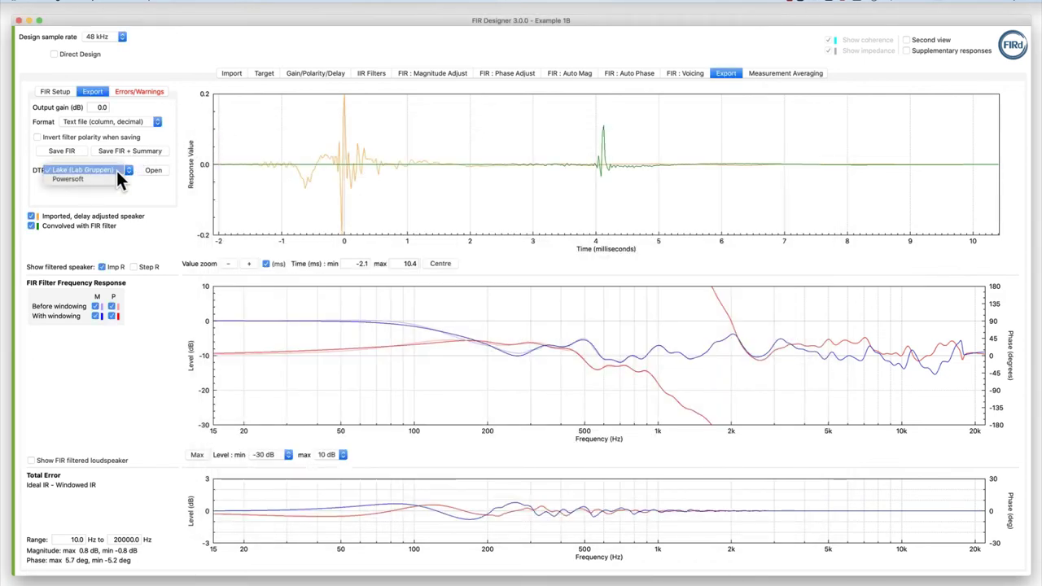
click(114, 181)
click(153, 169)
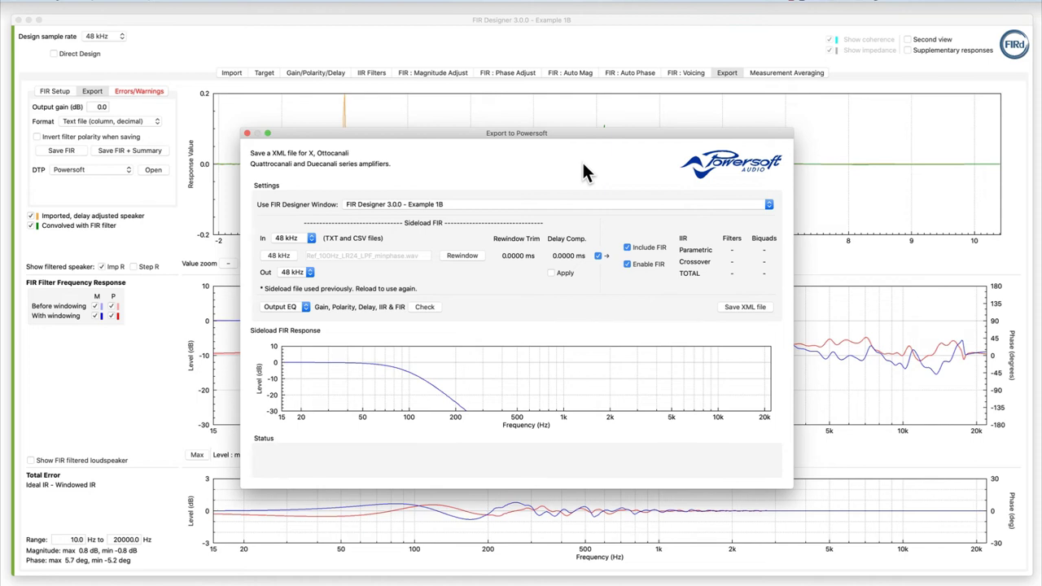
Load Ref_100Hz_LR24_HPF_minphase.wav as the Powersoft sideload FIR.
click(283, 256)
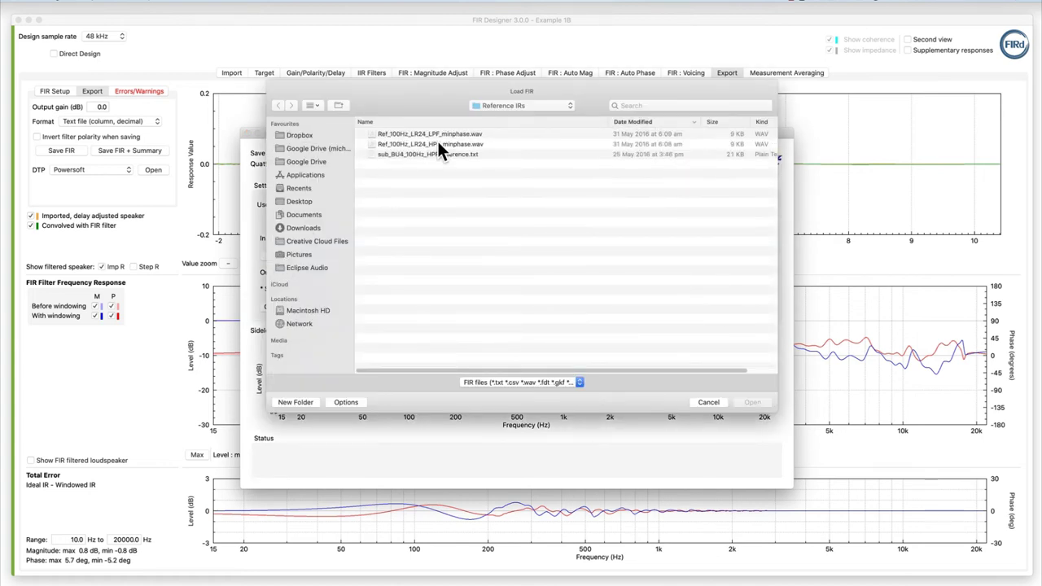
double_click(437, 143)
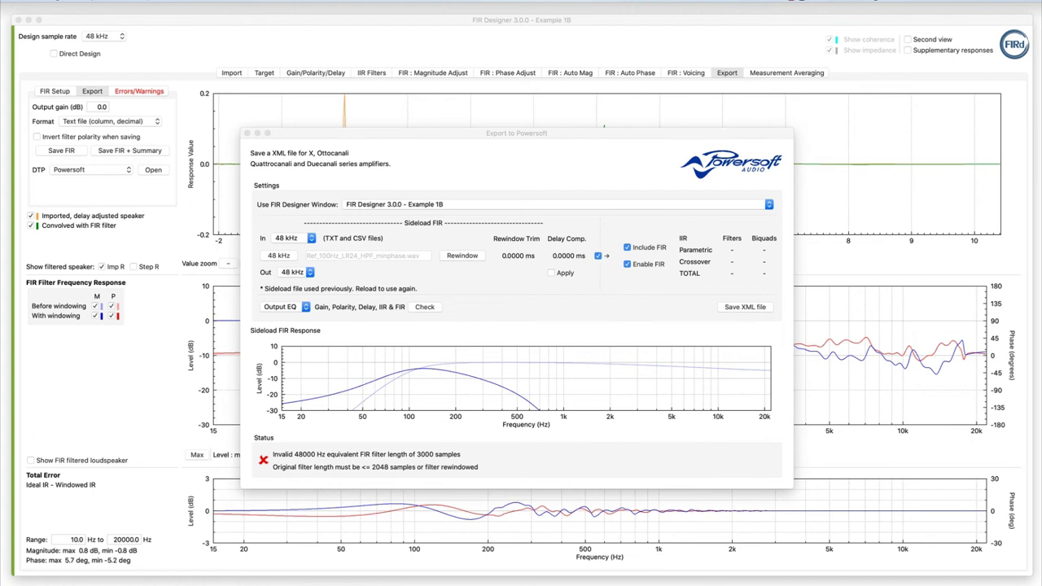
Rewindow the too-long 3000-sample sideload filter with a 0-sample window delay.
click(452, 256)
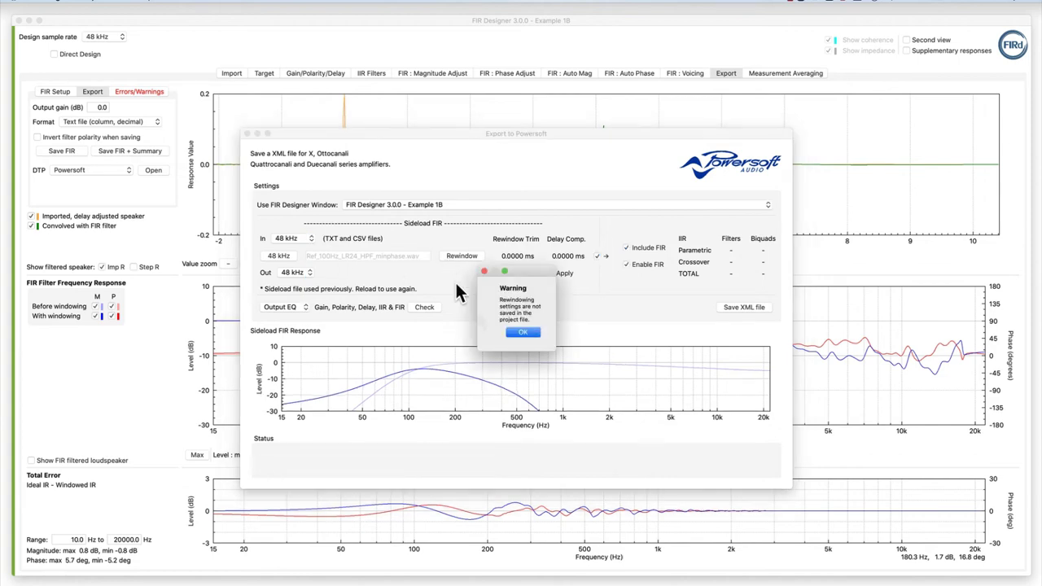
click(522, 334)
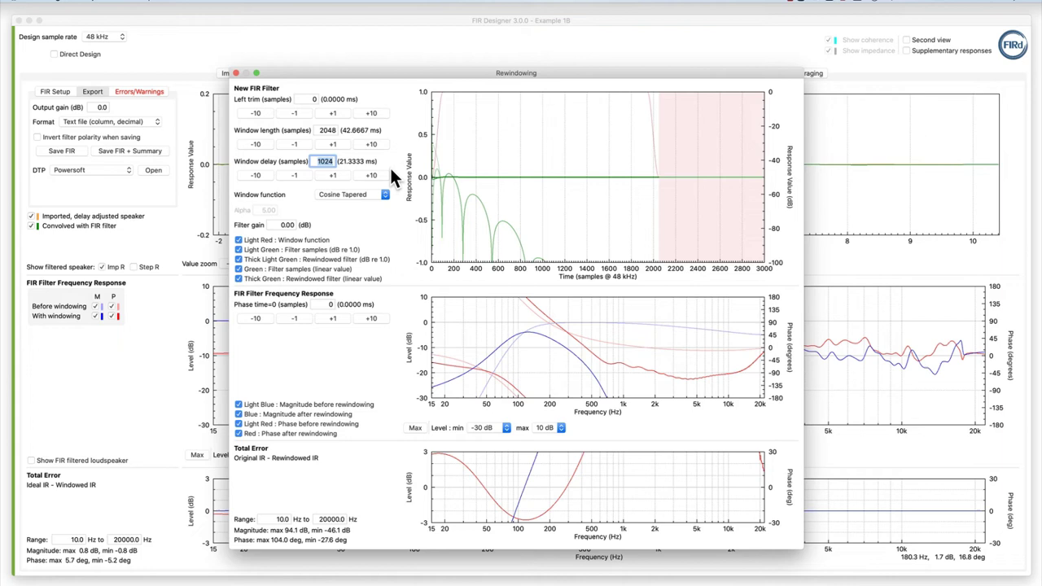
text(0)
key(Return)
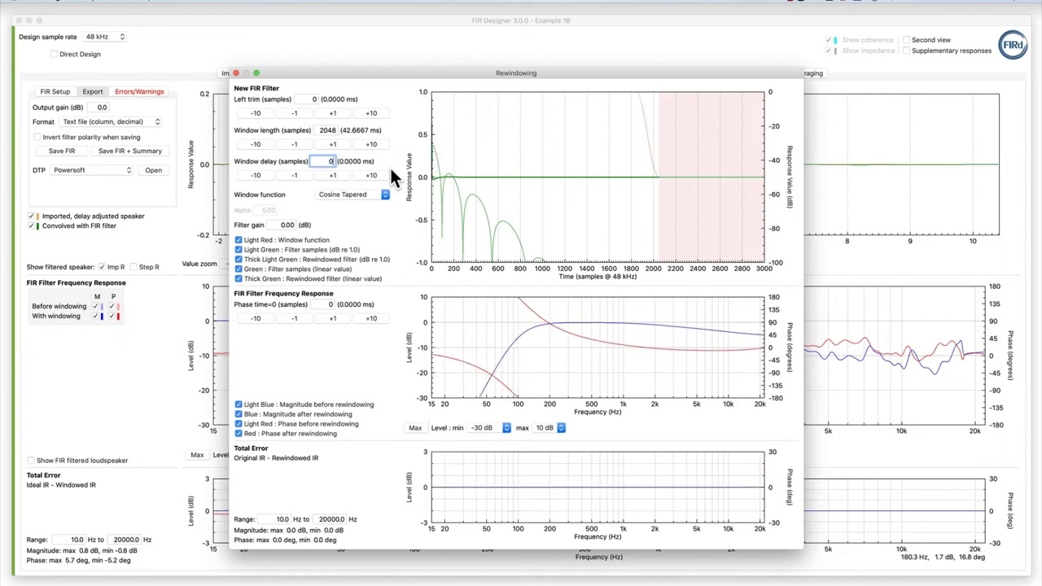
click(236, 73)
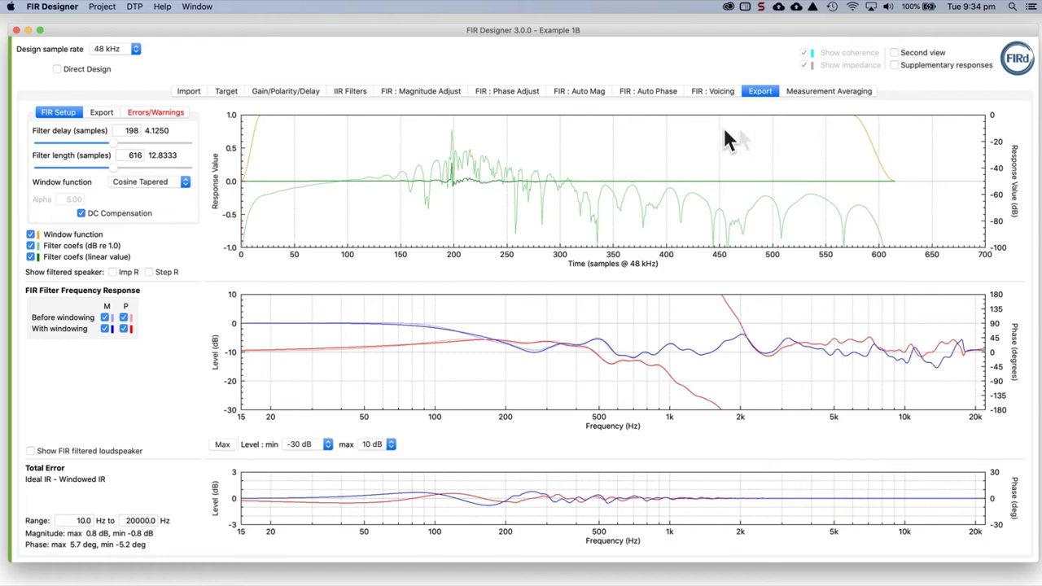
Load the loudspeaker impedance measurement on the Import page with a 40 ohm plot maximum.
click(189, 90)
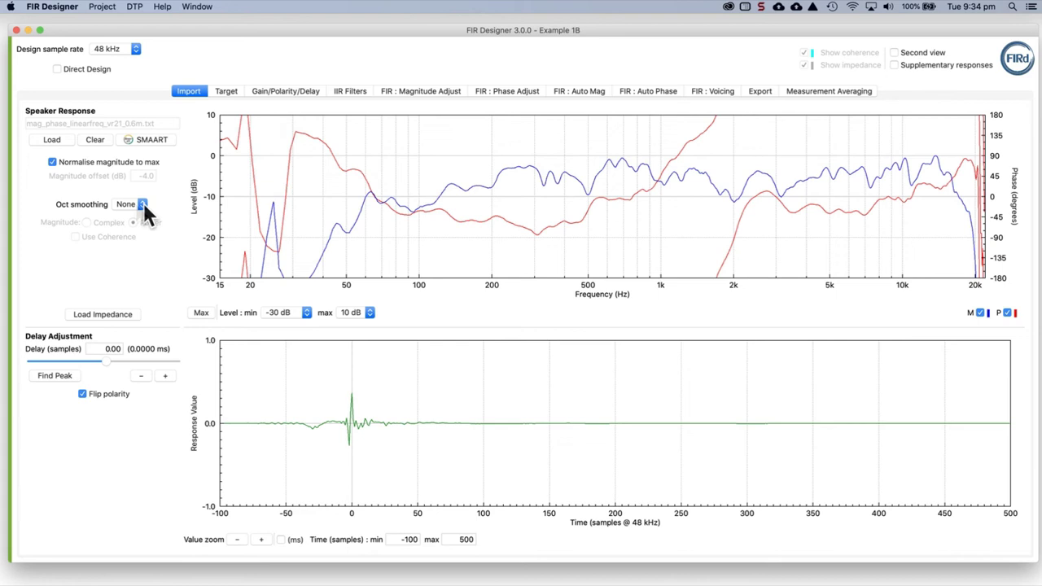
click(106, 314)
click(310, 200)
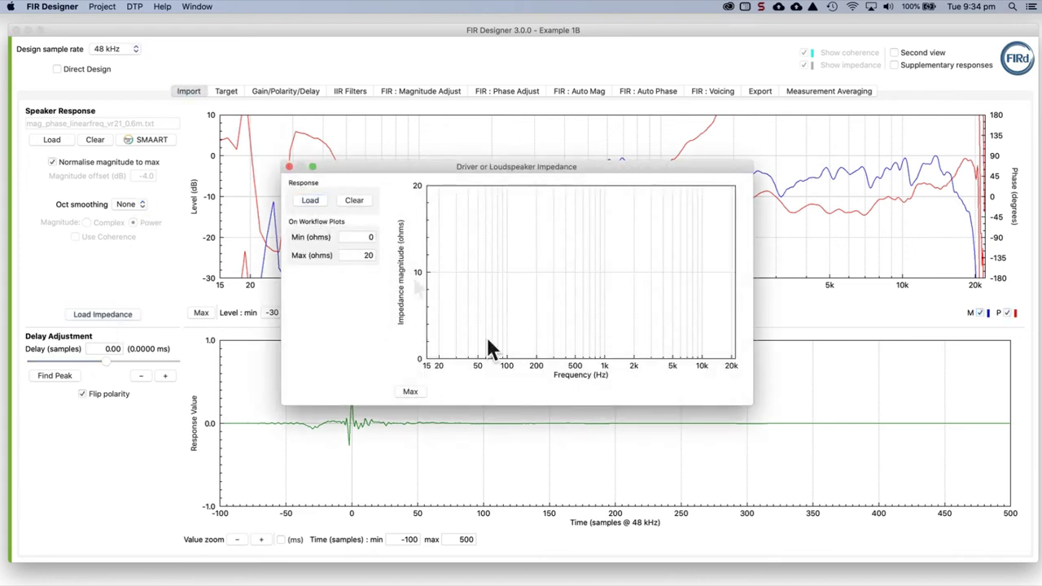
double_click(504, 261)
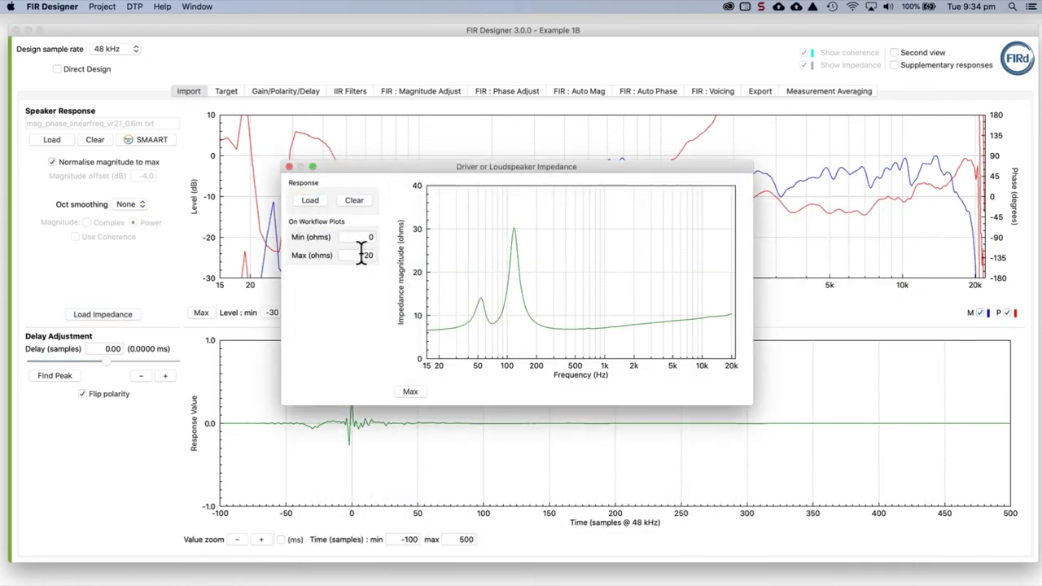
double_click(363, 256)
text(40)
click(289, 167)
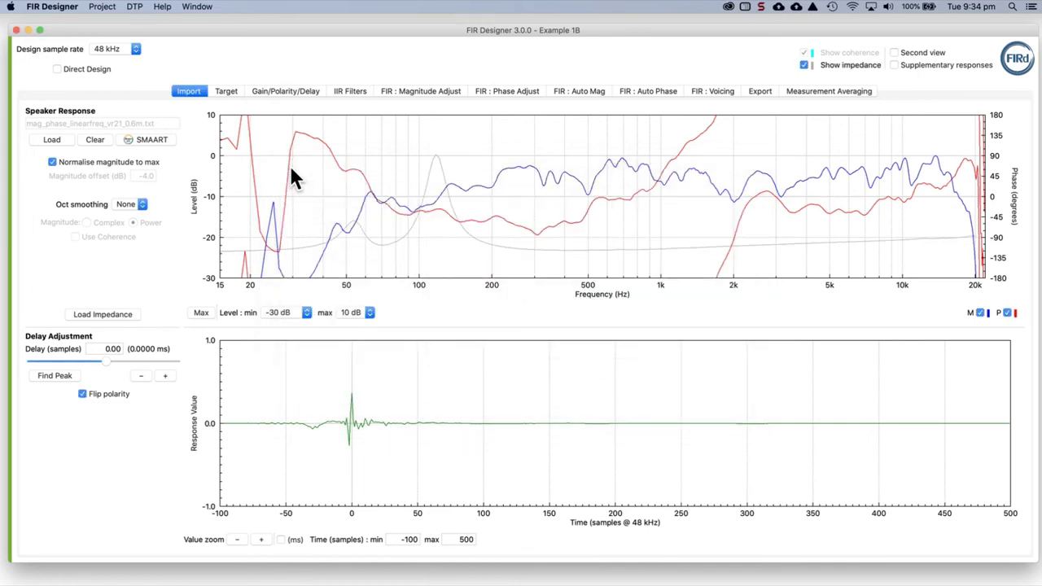
Check the impedance curve on the magnitude adjust and gain/delay pages, then toggle it on Import.
click(430, 95)
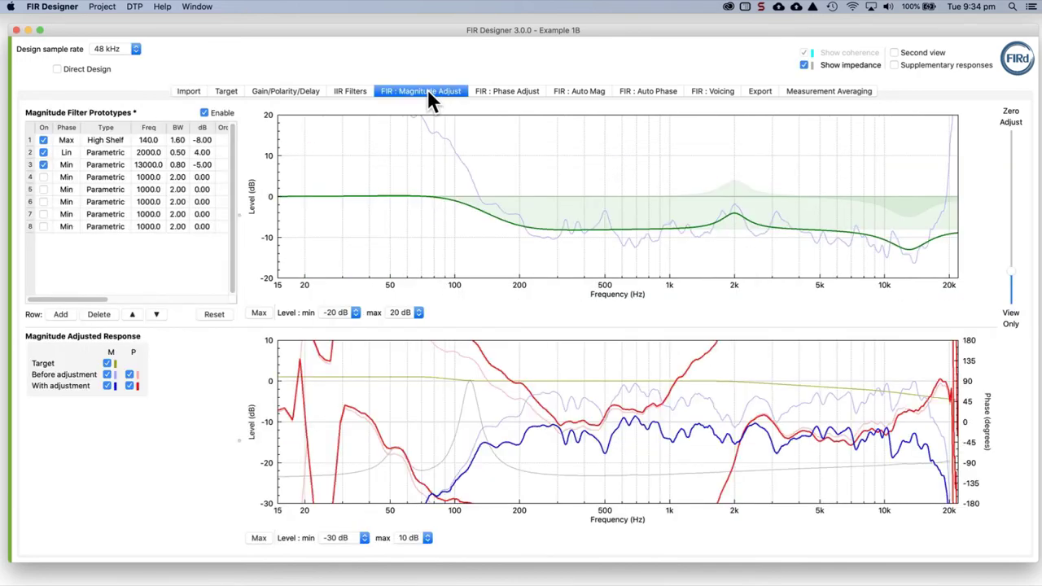
click(301, 89)
click(183, 93)
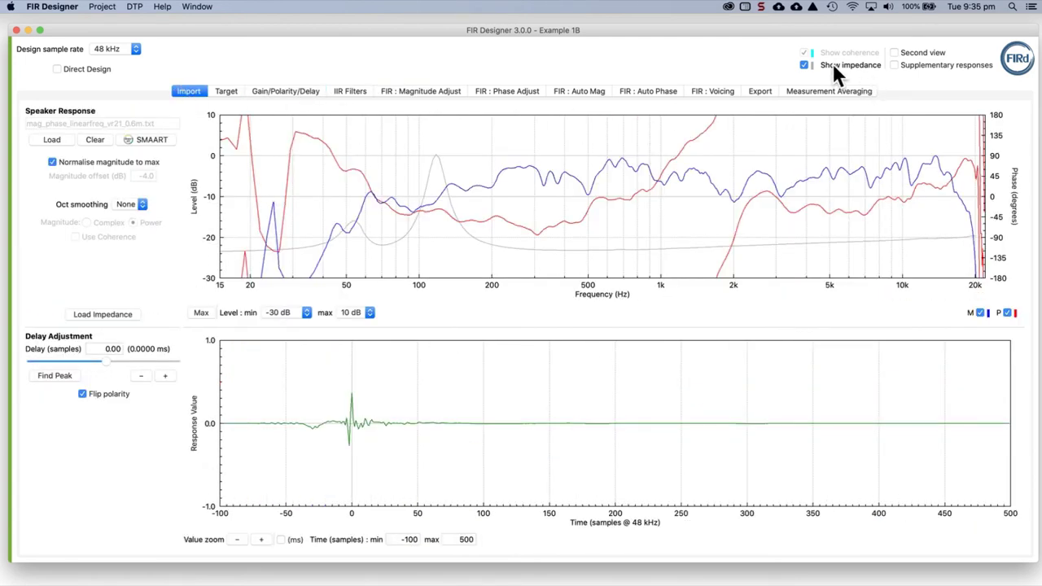
click(804, 65)
click(805, 64)
Open a second view and place it top-right beside the shrunken main window.
click(895, 52)
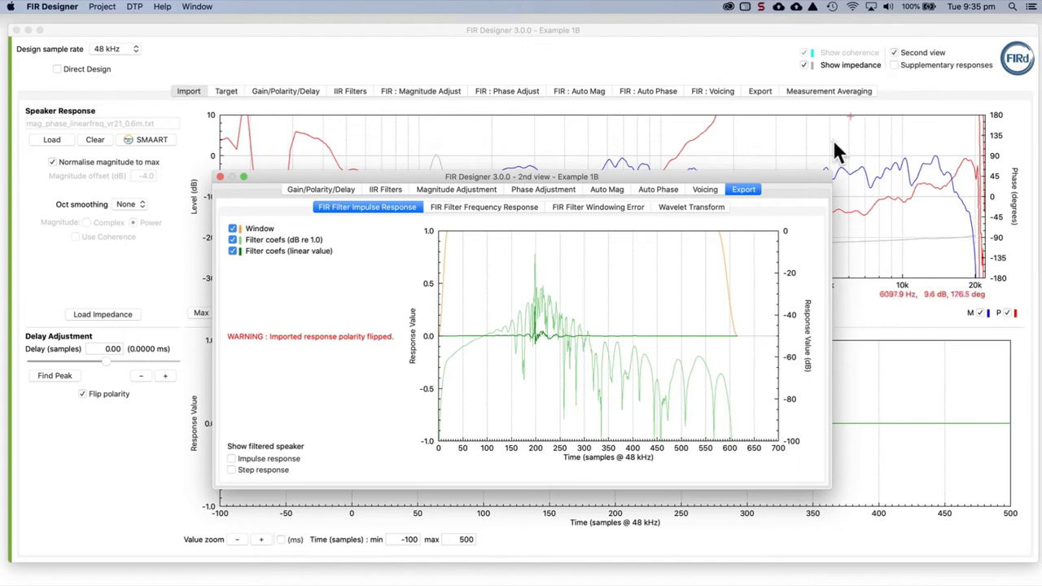
click(980, 45)
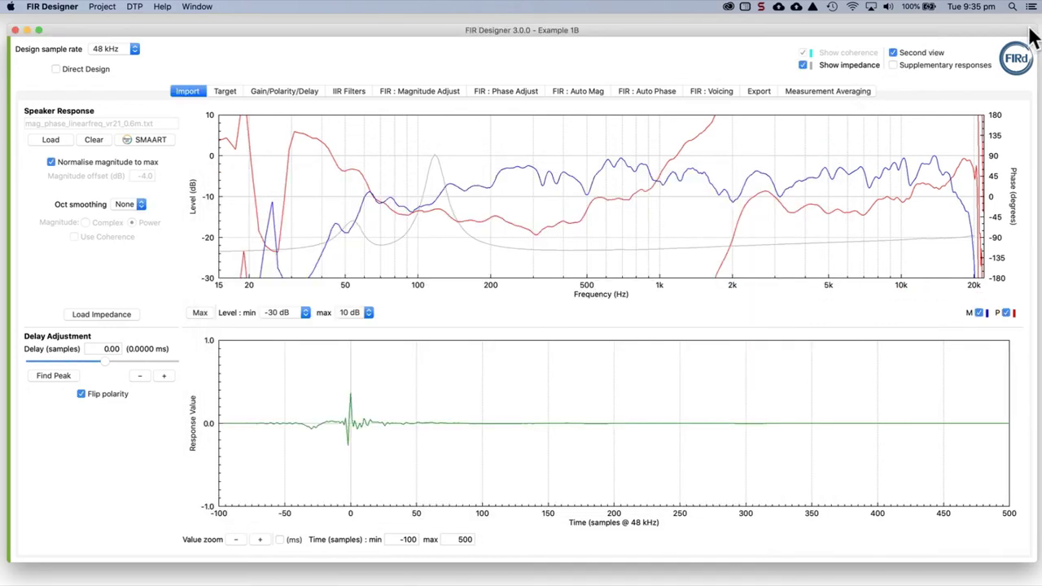
drag(1032, 33, 786, 138)
click(802, 174)
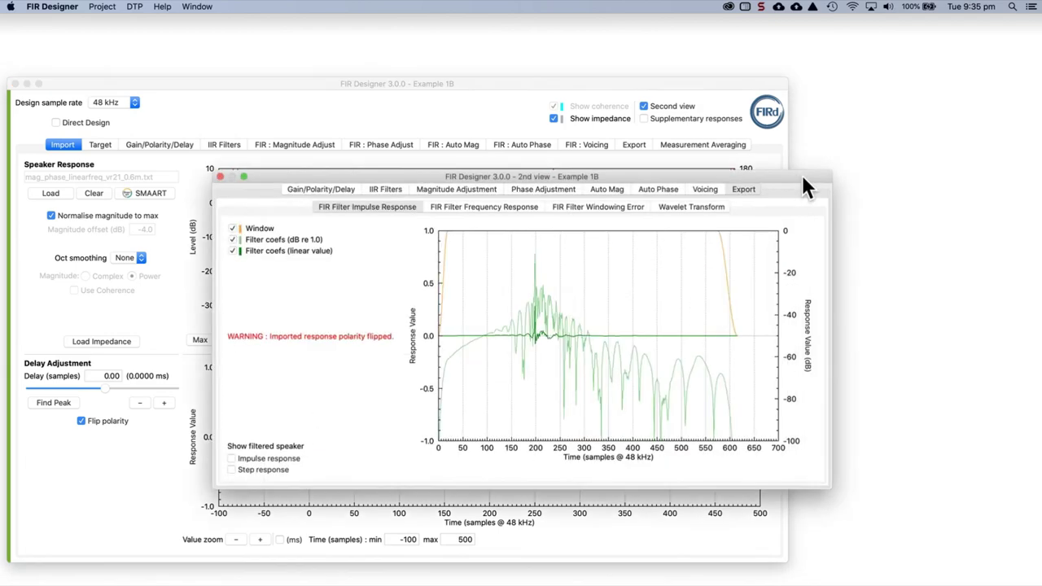
drag(802, 174, 1017, 41)
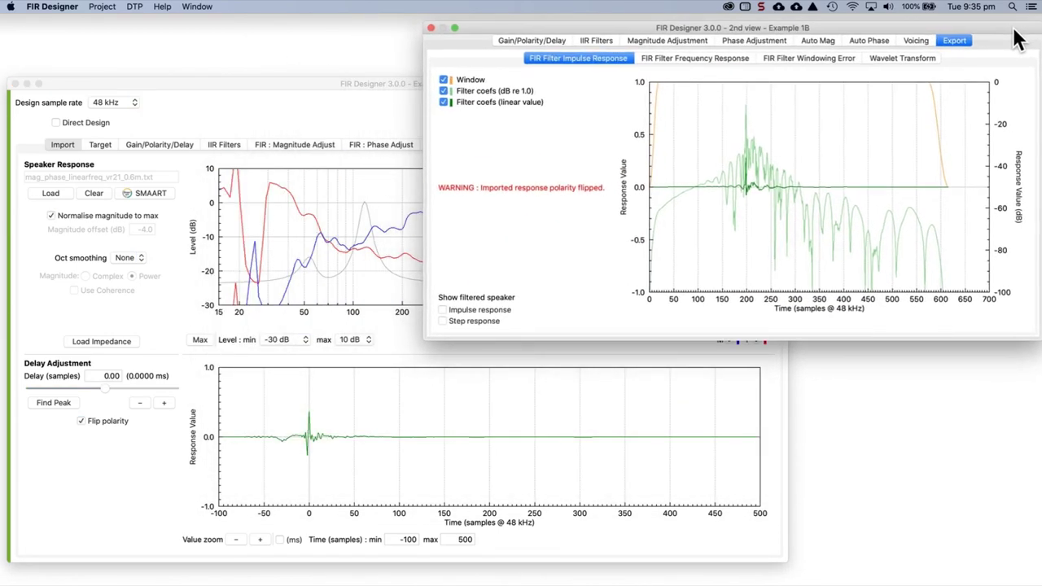
click(816, 40)
click(364, 84)
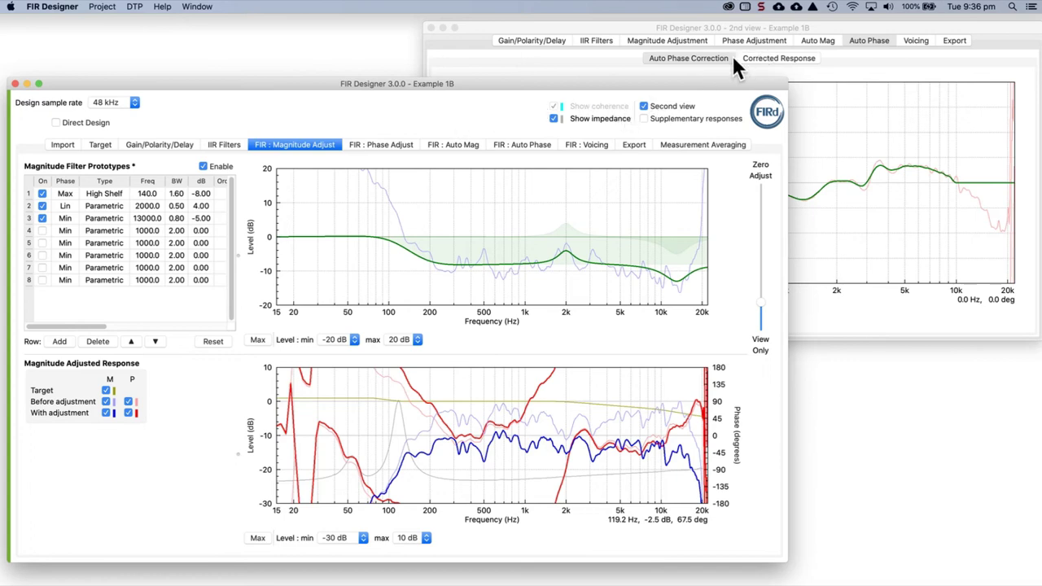
Enable the Export Wavelet Transform in the second view, toggling its source back to Filtered IR.
click(823, 26)
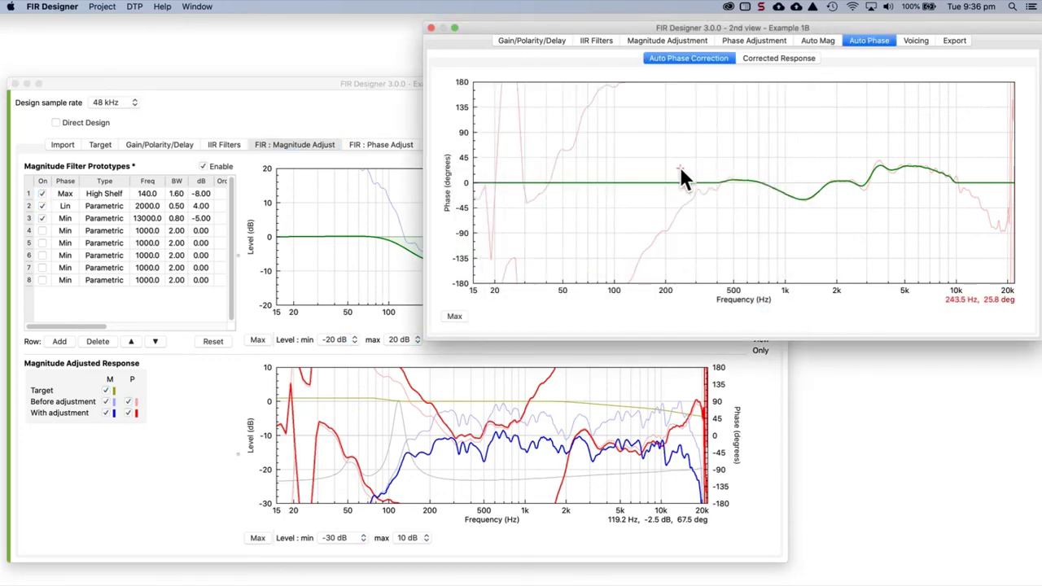
click(958, 41)
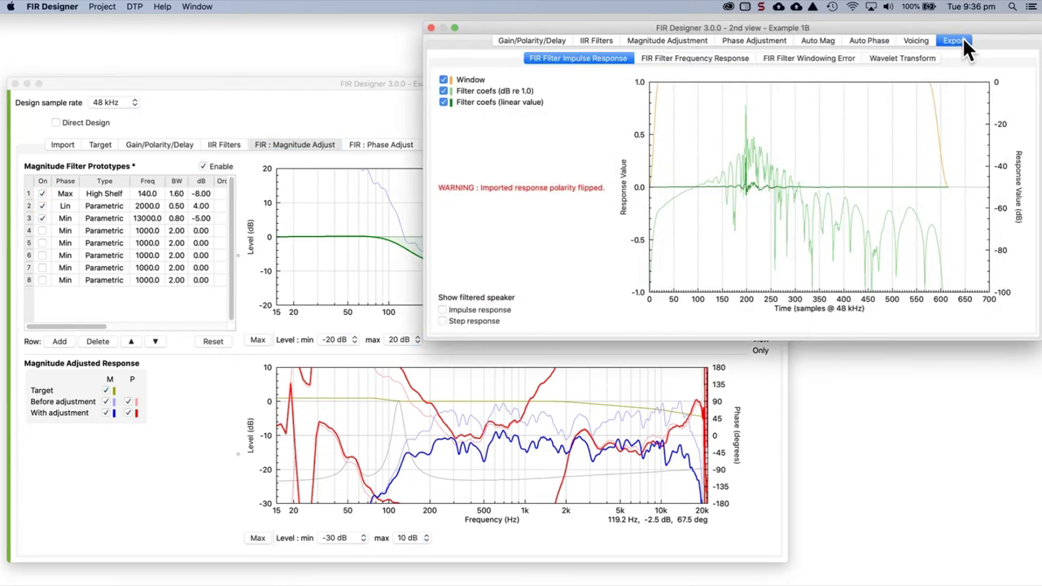
click(903, 59)
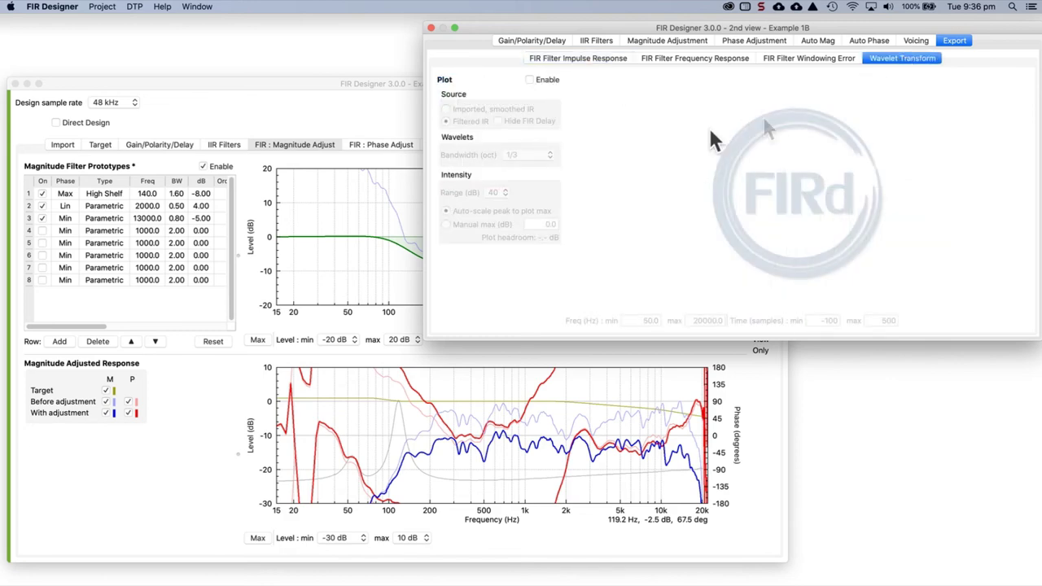
click(531, 79)
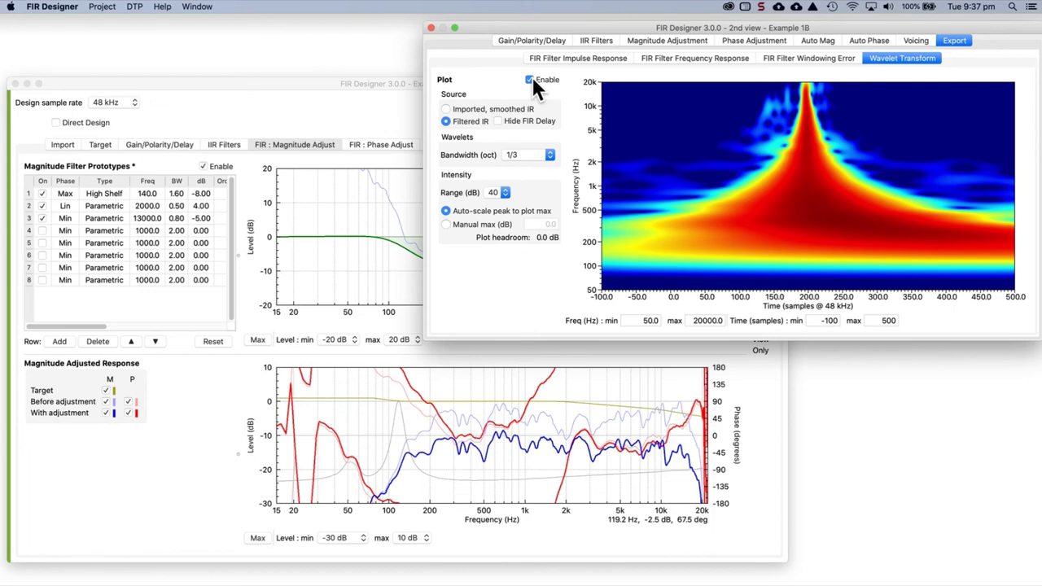
click(468, 108)
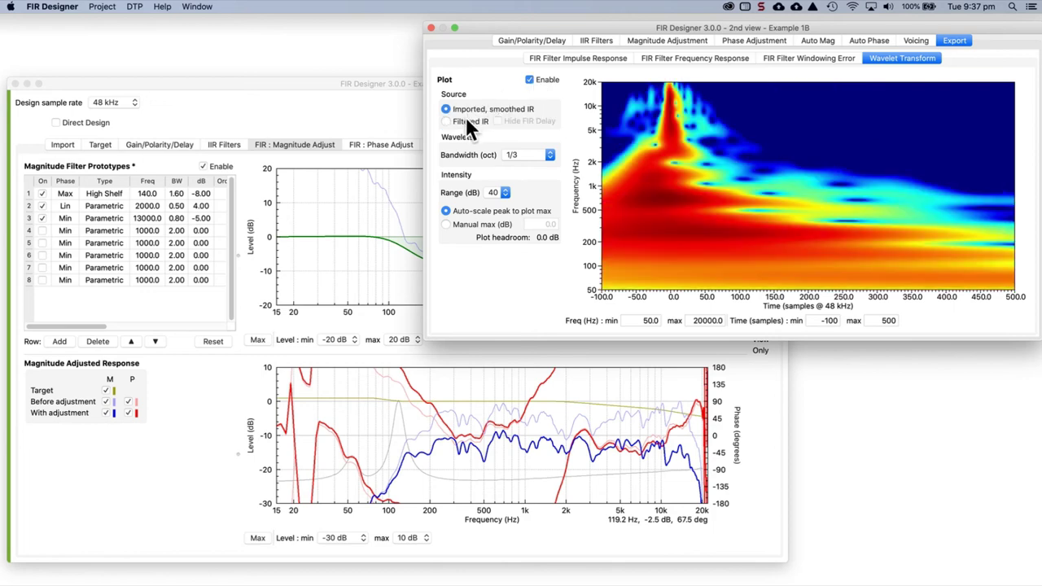
click(465, 119)
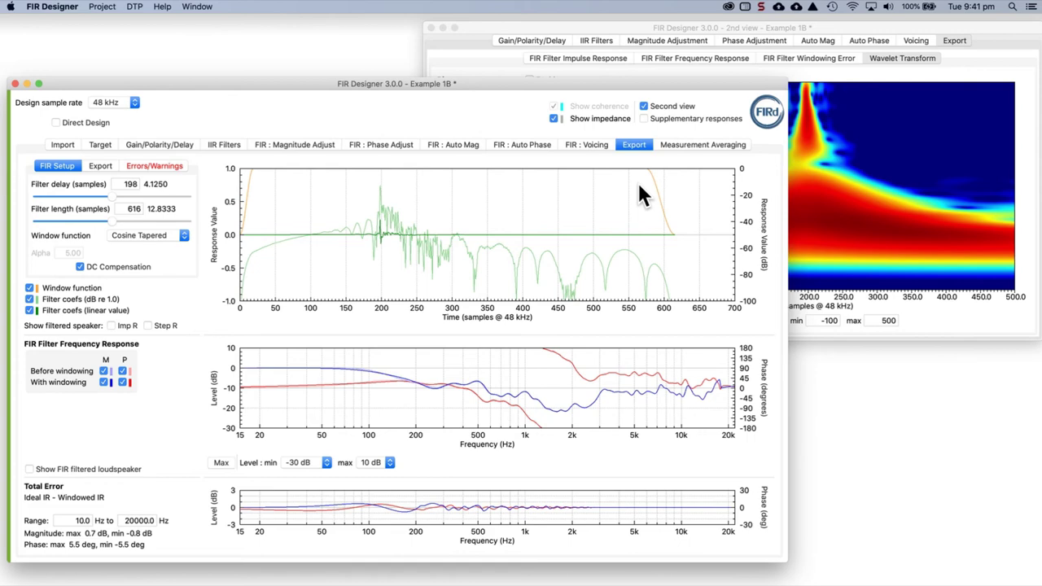
Enable Supplementary responses and load a directory of measurement files.
click(672, 116)
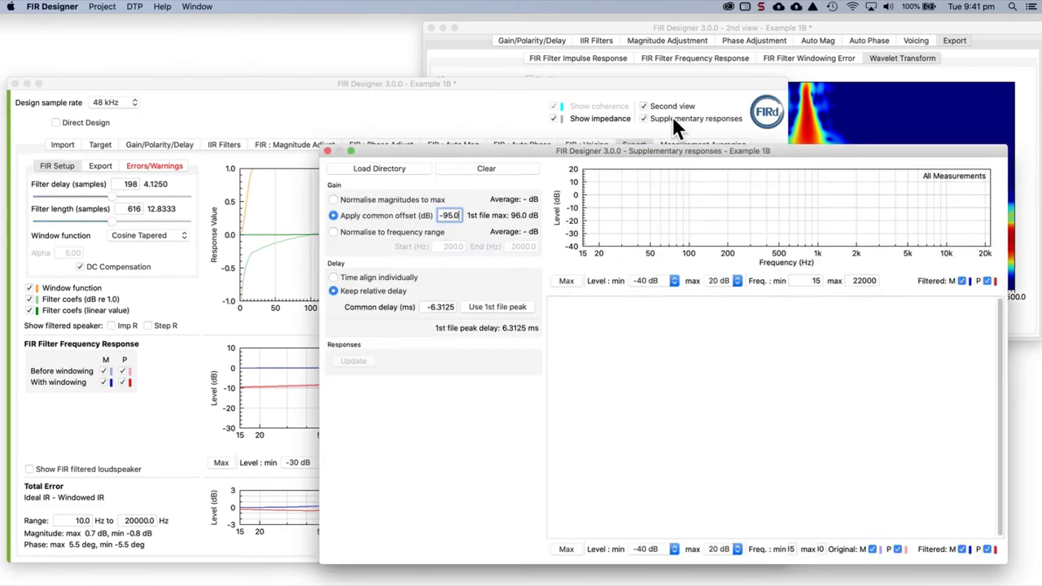
click(396, 167)
click(791, 450)
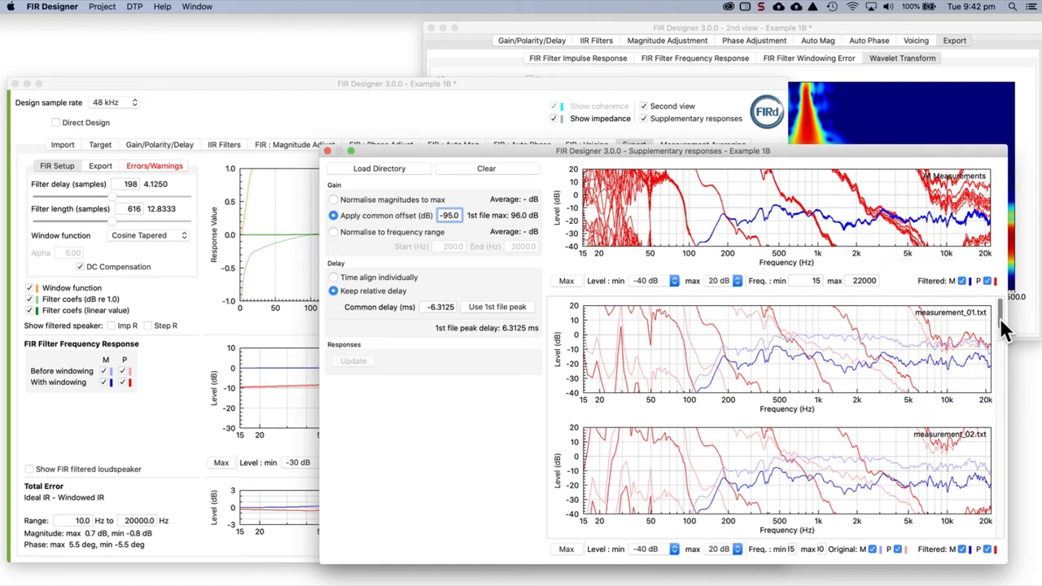
mouse_move(1001, 323)
mouse_down()
mouse_move(996, 421)
mouse_move(998, 308)
mouse_up()
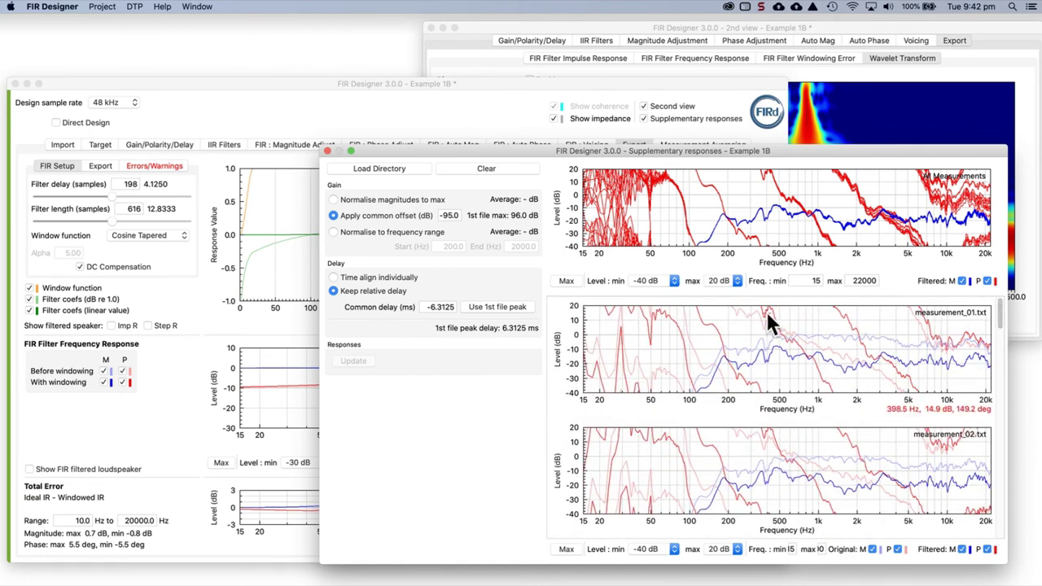
Raise the voicing EQ band to +10.41 dB at 1600.8 Hz and update the supplementary responses.
click(644, 82)
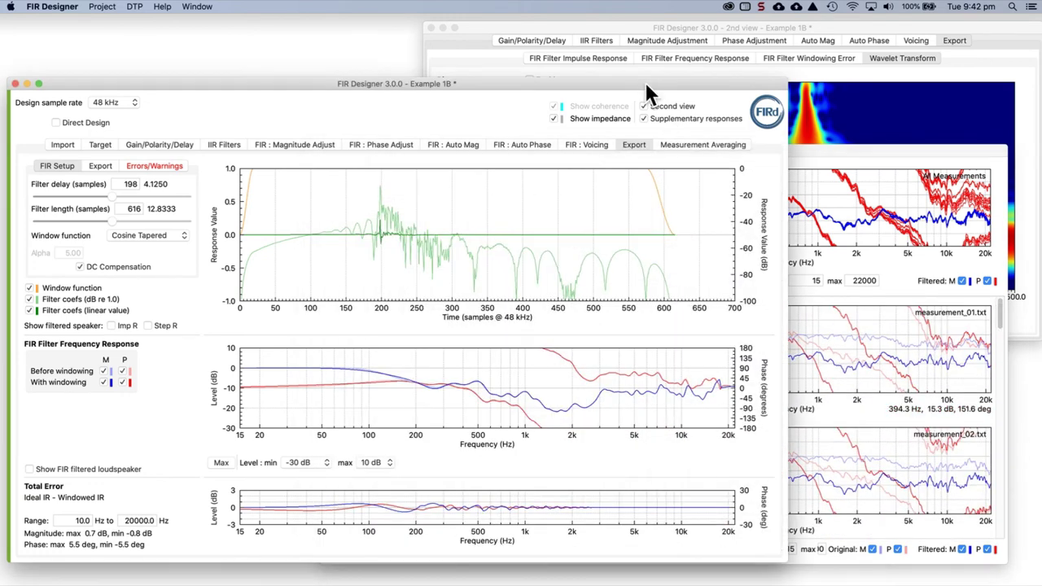
click(590, 146)
drag(578, 297, 570, 200)
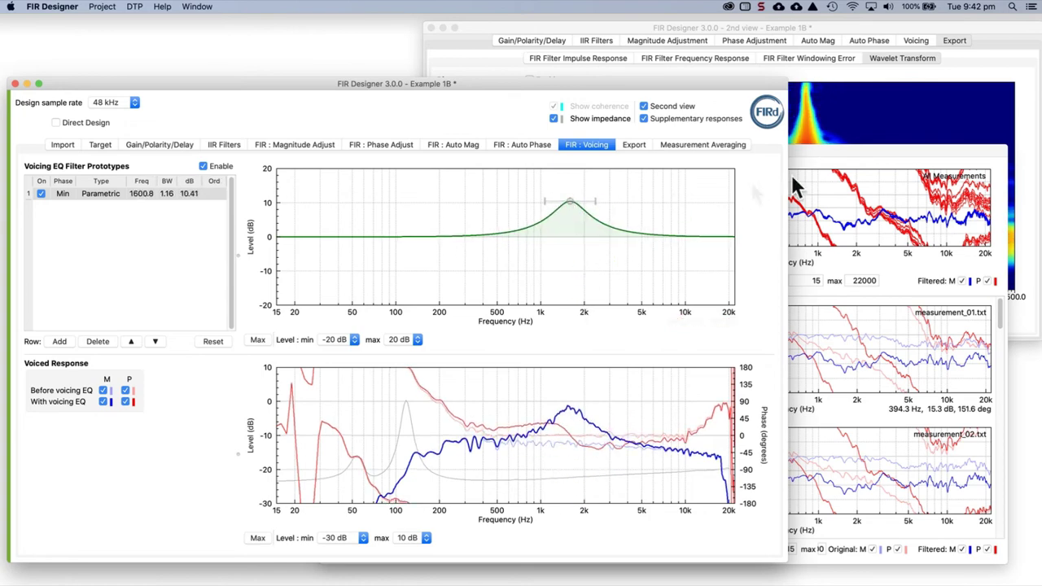
click(853, 148)
click(359, 361)
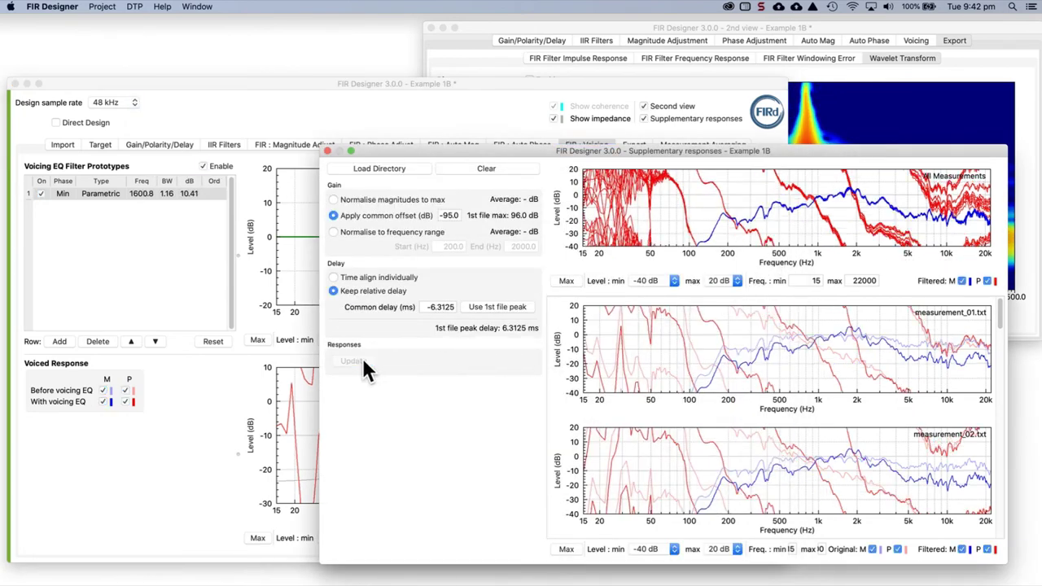
click(168, 462)
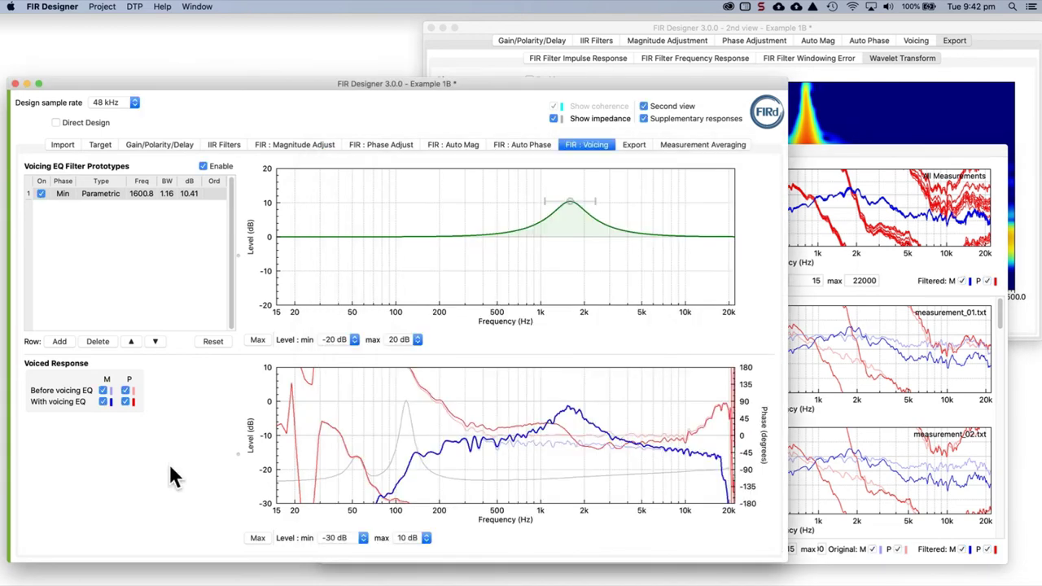
Open SMAART Control from the Import page, resizing and repositioning its window.
click(65, 144)
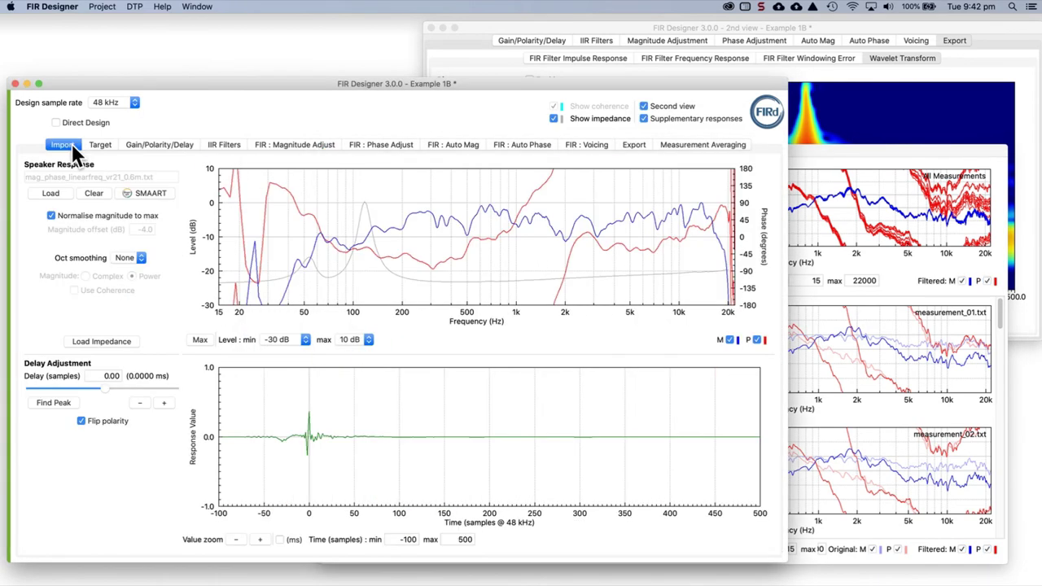
click(147, 193)
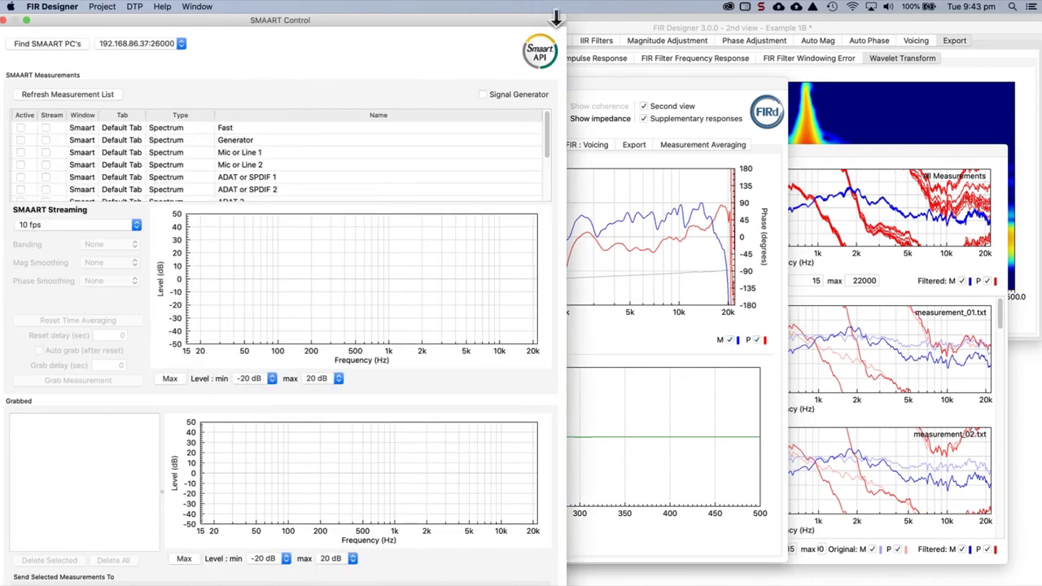
drag(566, 17, 496, 96)
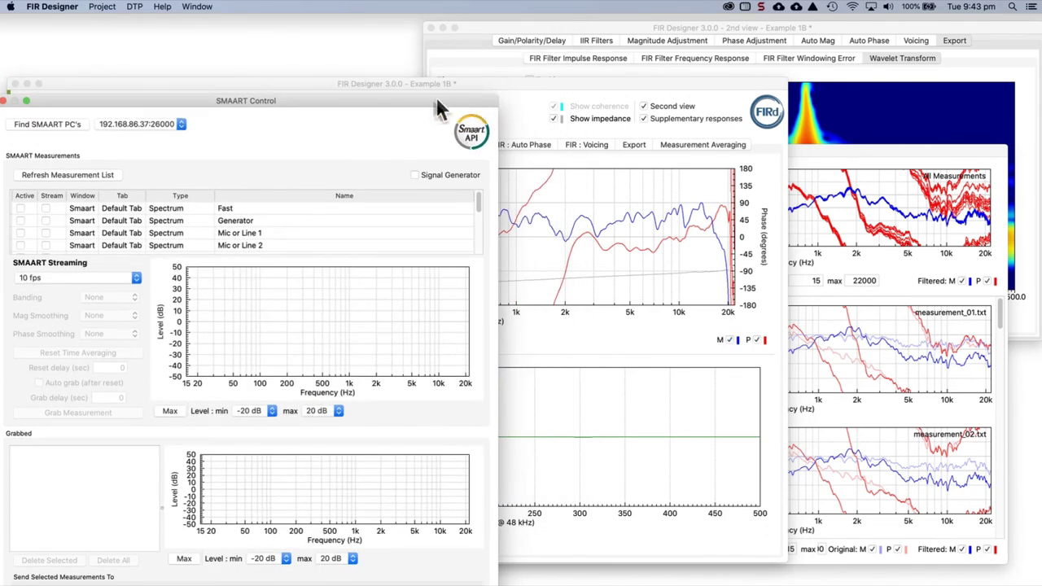
drag(415, 104, 530, 43)
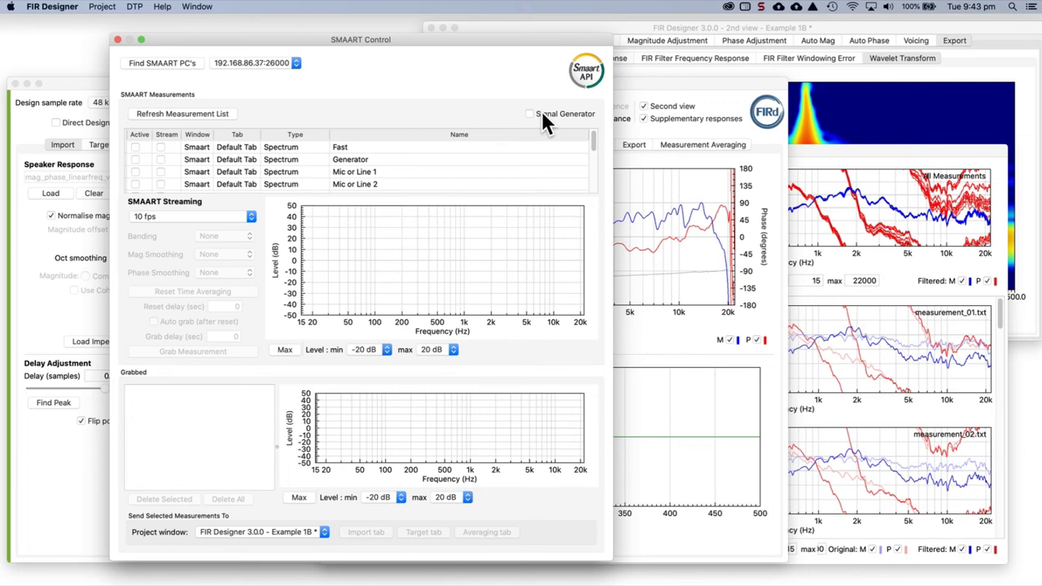
drag(588, 148, 595, 183)
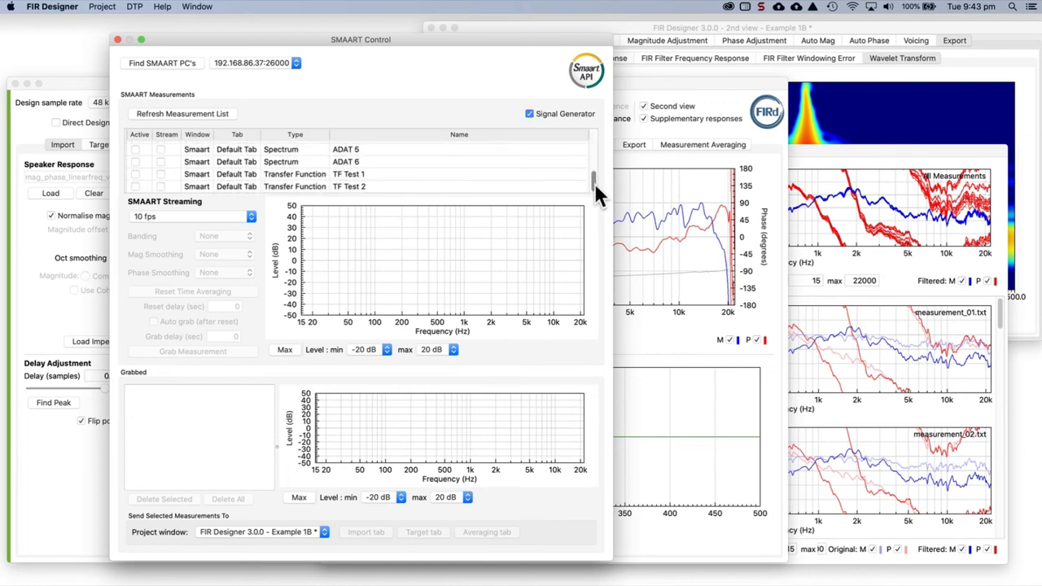
Stream the TF Test 2 measurement with the plot minimum level set to -60 dB.
click(135, 186)
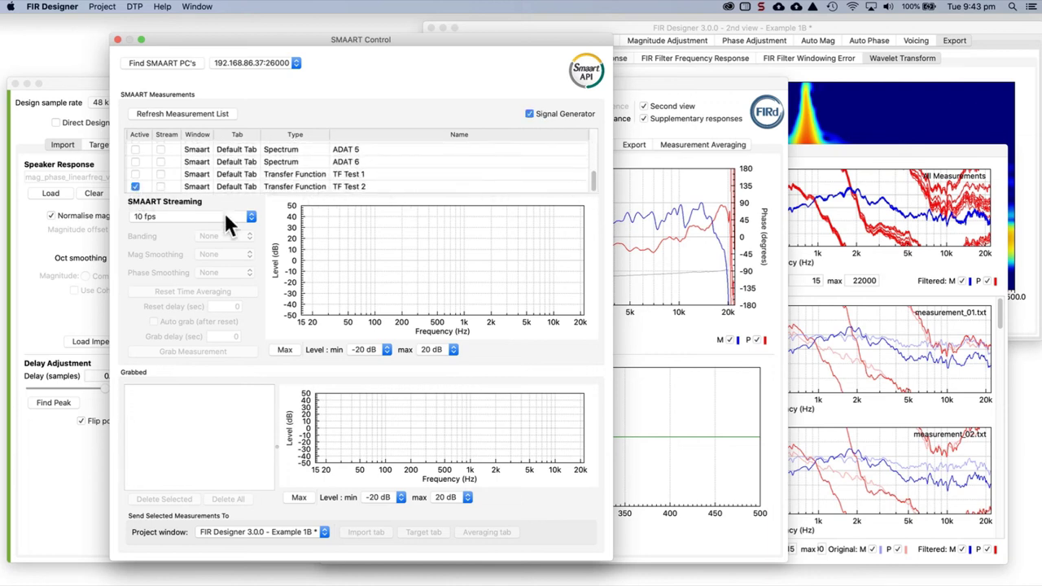
click(160, 187)
click(363, 350)
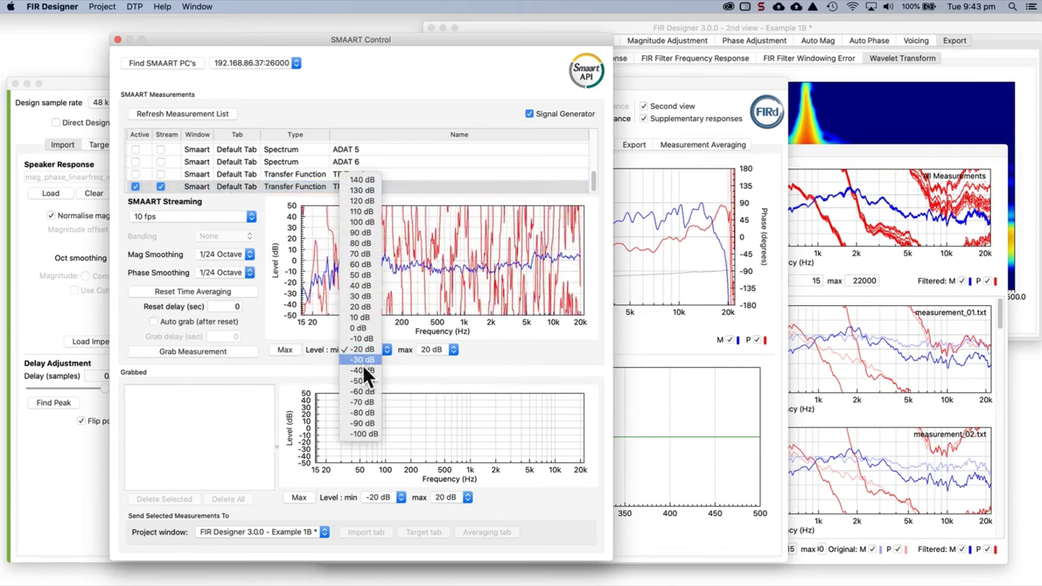
click(363, 391)
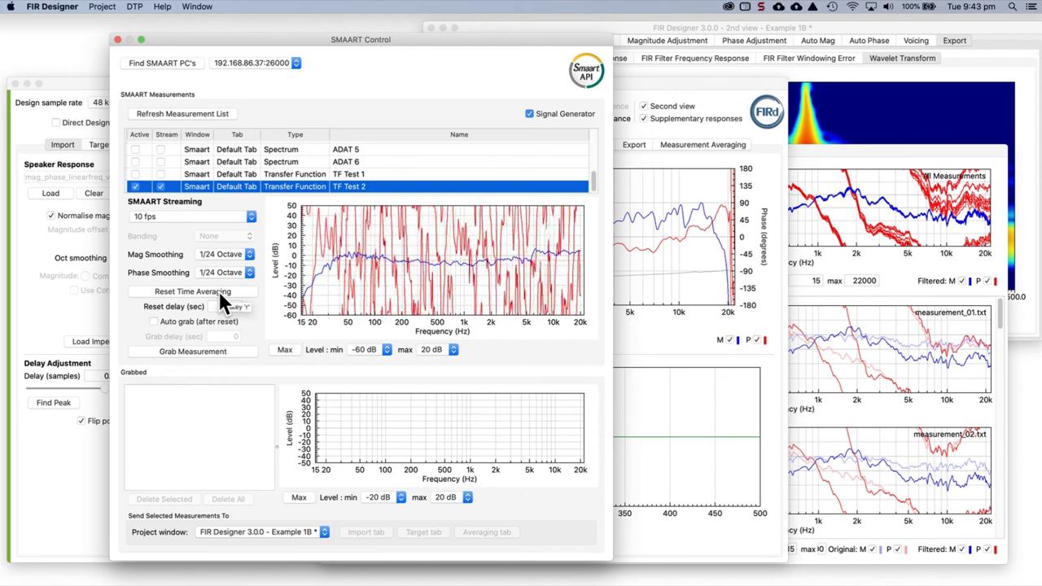
Grab two measurements from the live trace and name them Test 1 and Test 2.
click(207, 351)
click(161, 391)
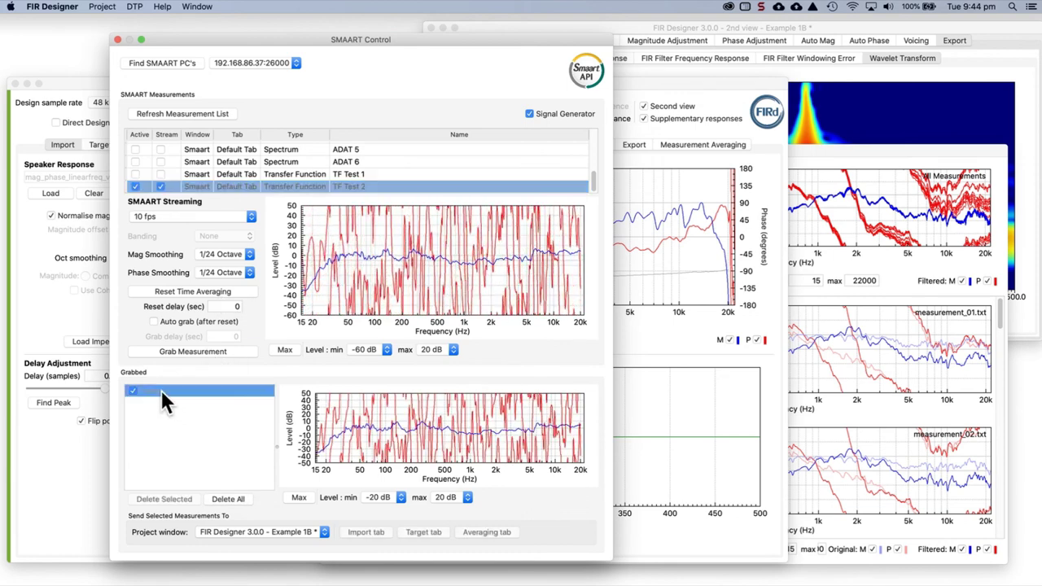
click(161, 391)
text(Test 1)
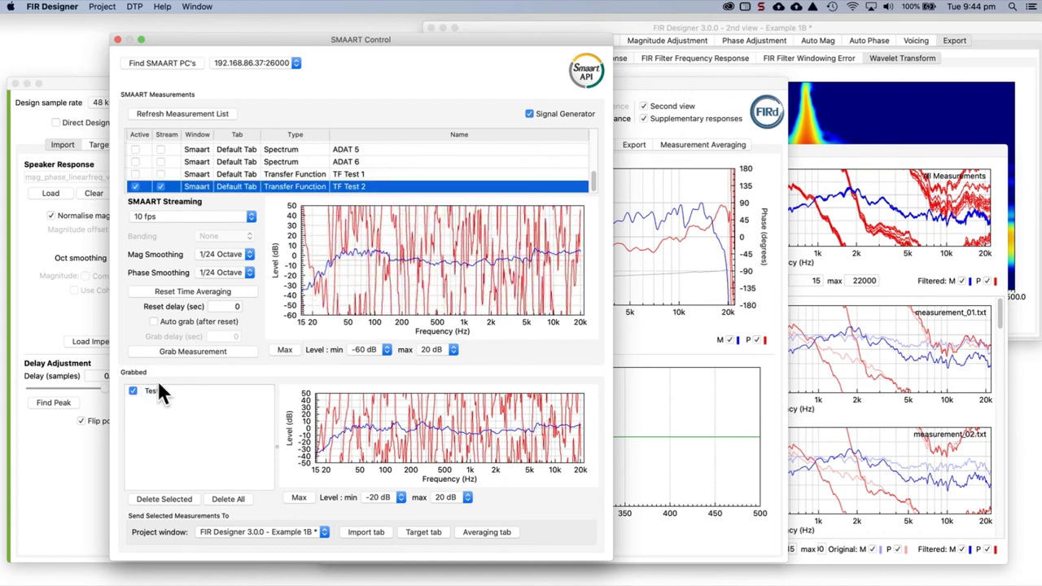
click(167, 355)
double_click(153, 402)
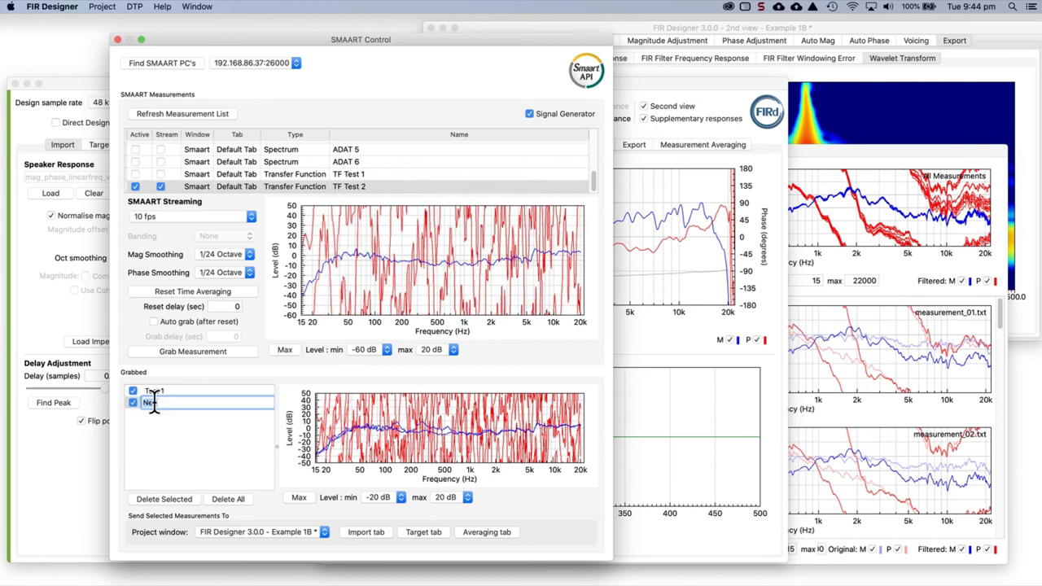
text(Test 2)
key(Return)
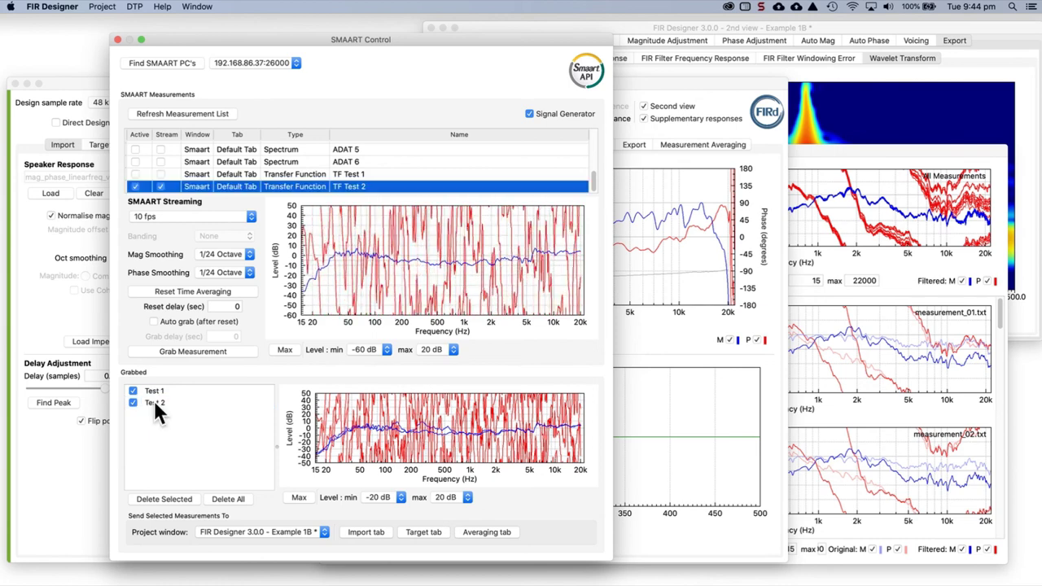
Grab a third measurement named Test 3, select all three, and send them to averaging.
click(193, 351)
double_click(153, 415)
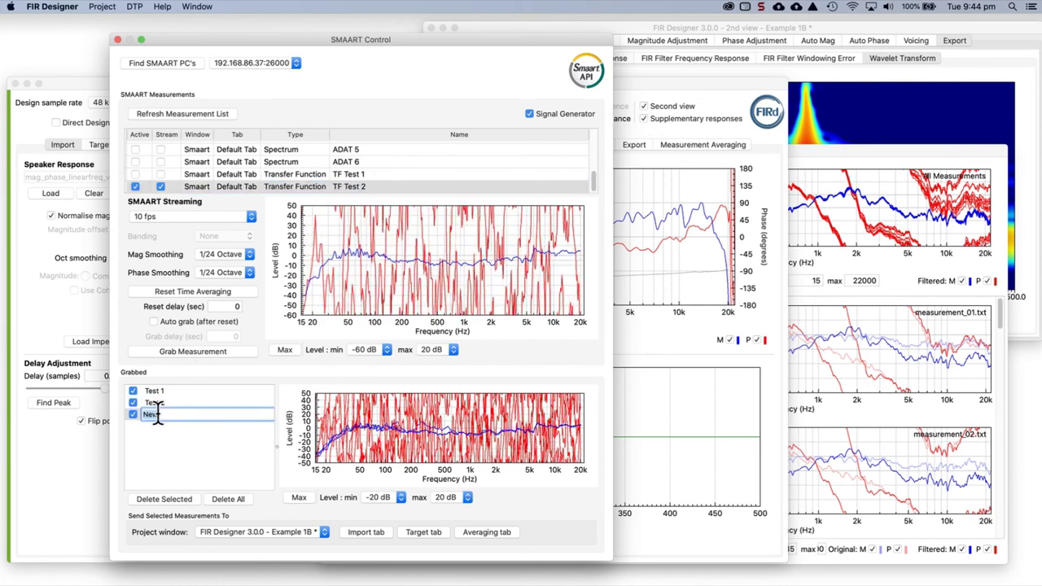
text(Test 3)
key(Return)
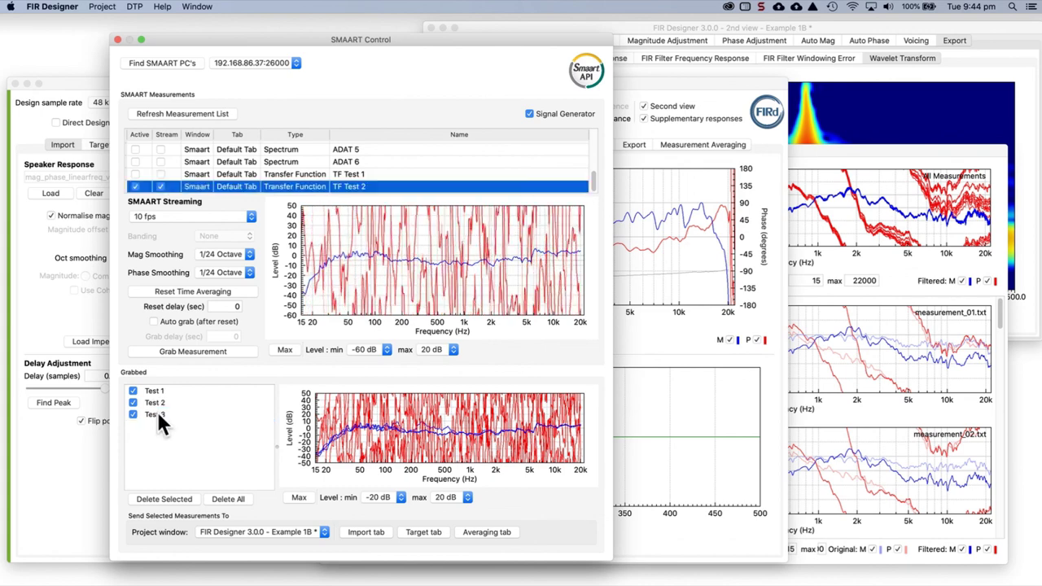
click(191, 393)
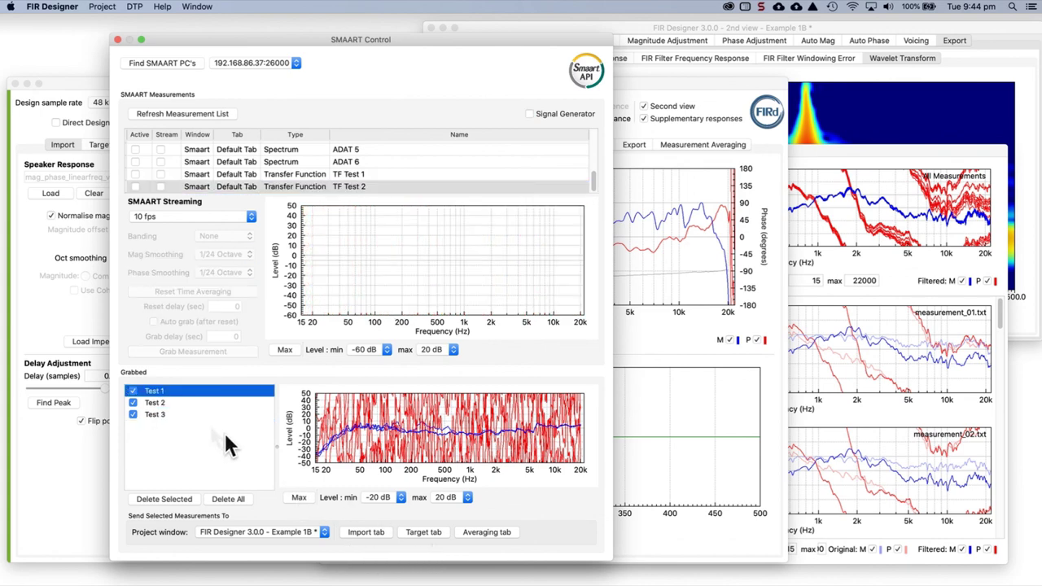
shift+click(159, 414)
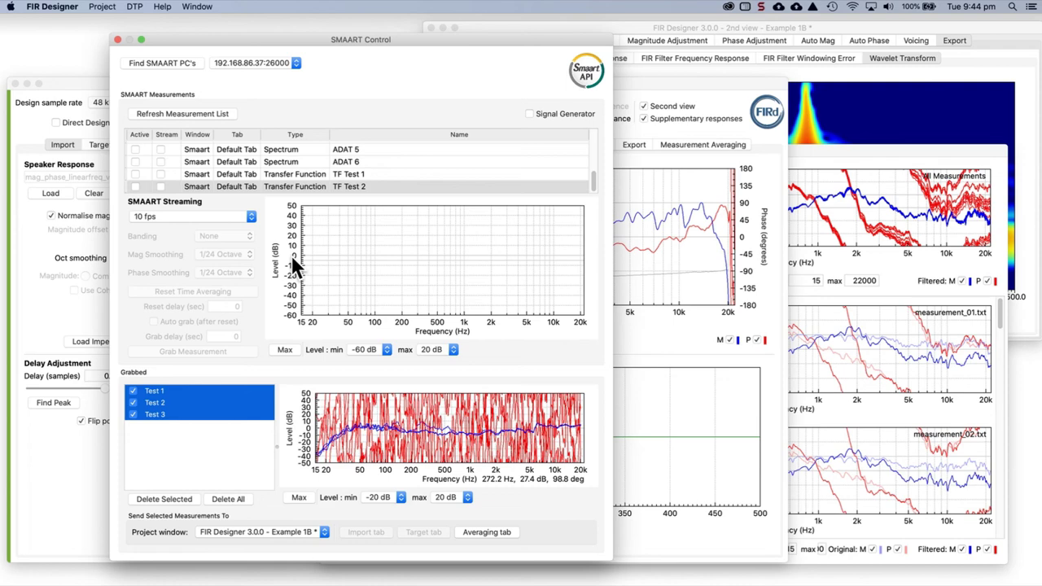
click(660, 85)
click(687, 145)
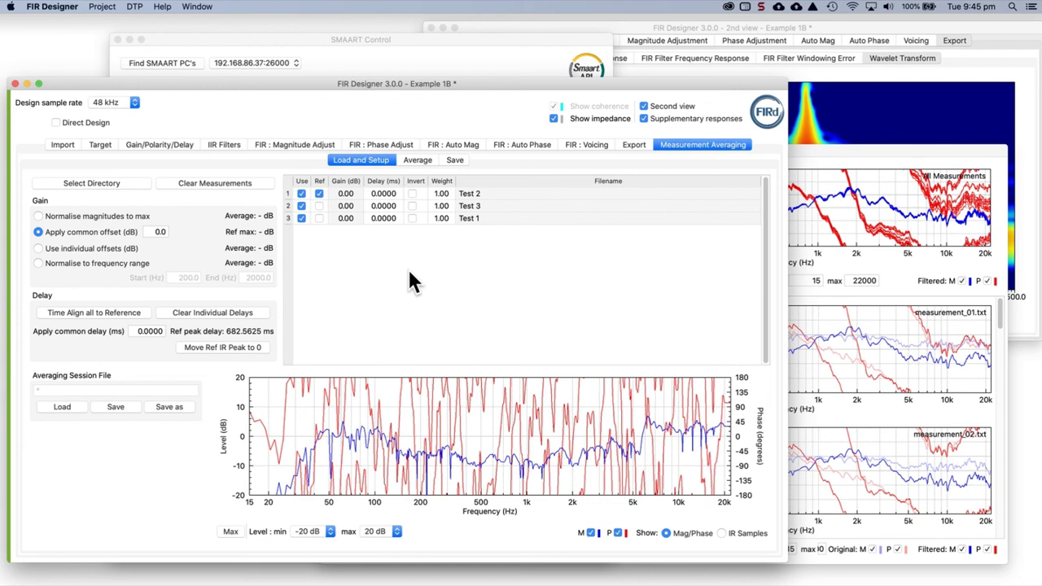
click(514, 199)
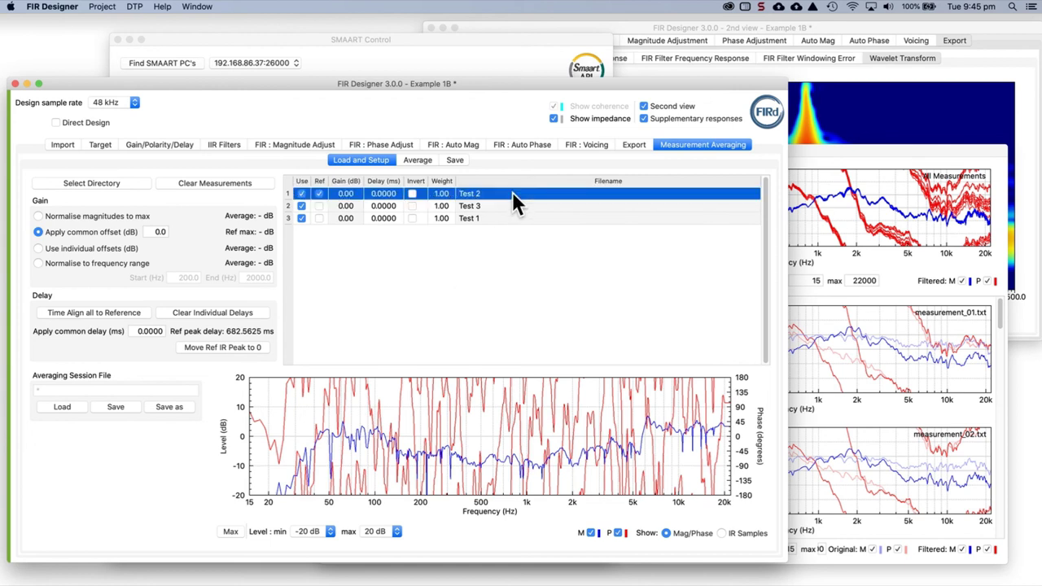
click(370, 281)
Load the six measurement files, move the reference IR peak to 0, and apply a -95.0 dB common offset.
click(111, 184)
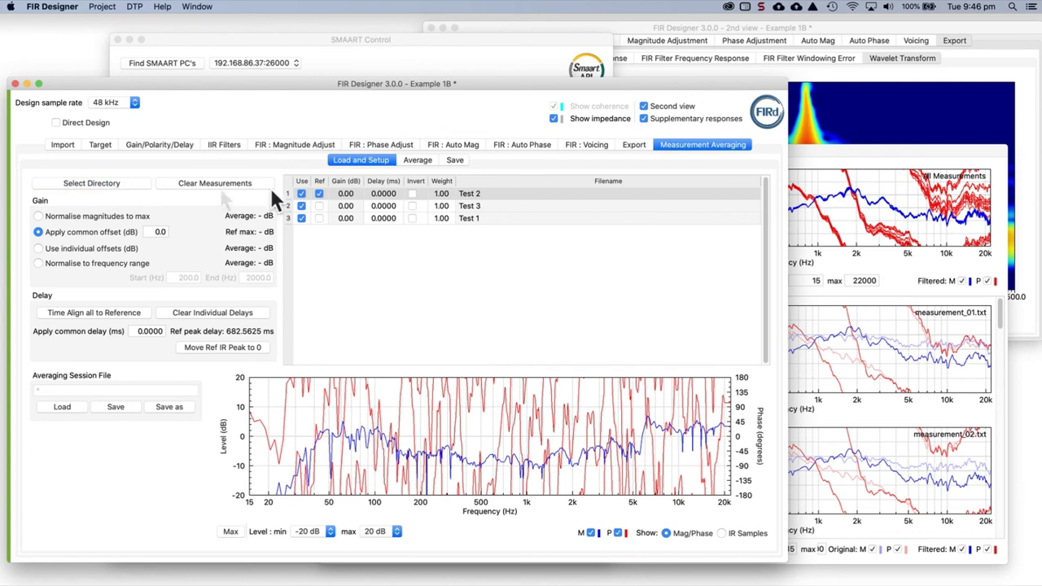
click(786, 453)
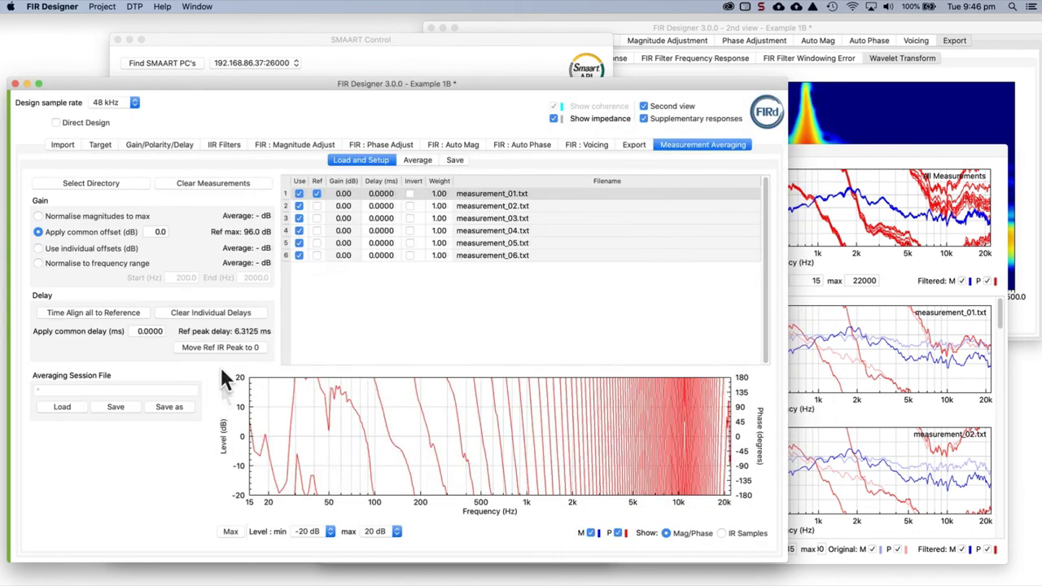
click(200, 345)
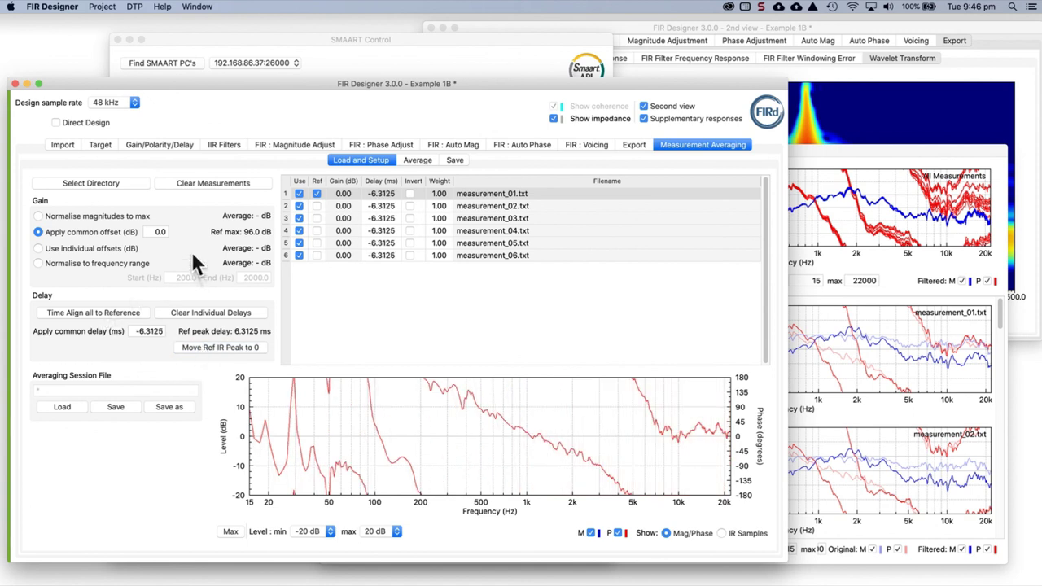
double_click(160, 231)
text(-95.0)
key(Return)
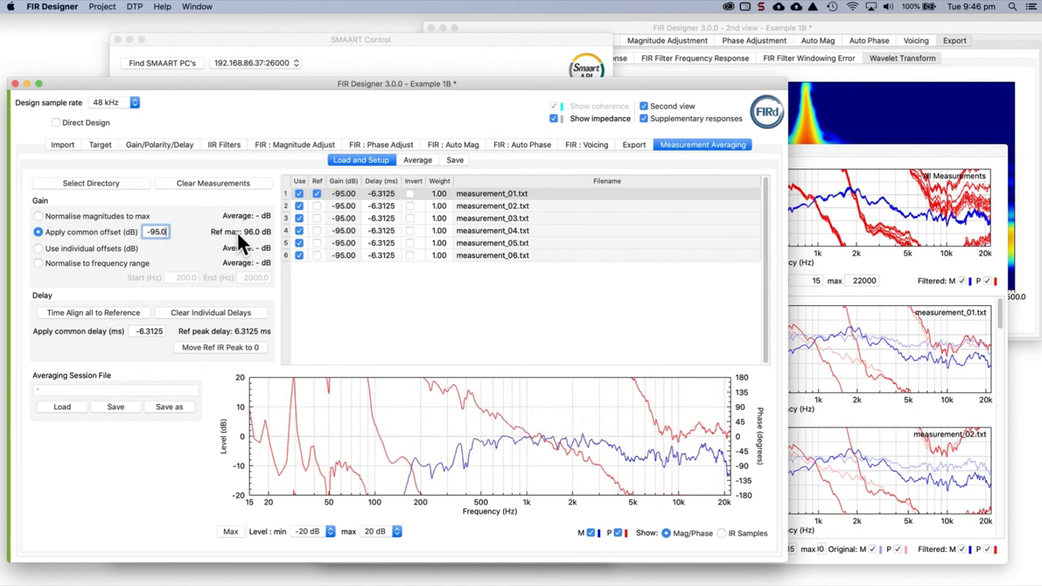
Step through the measurement rows to measurement_04.txt, then show the Average comparison view.
click(540, 195)
key(Down)
key(Down)
key(Down)
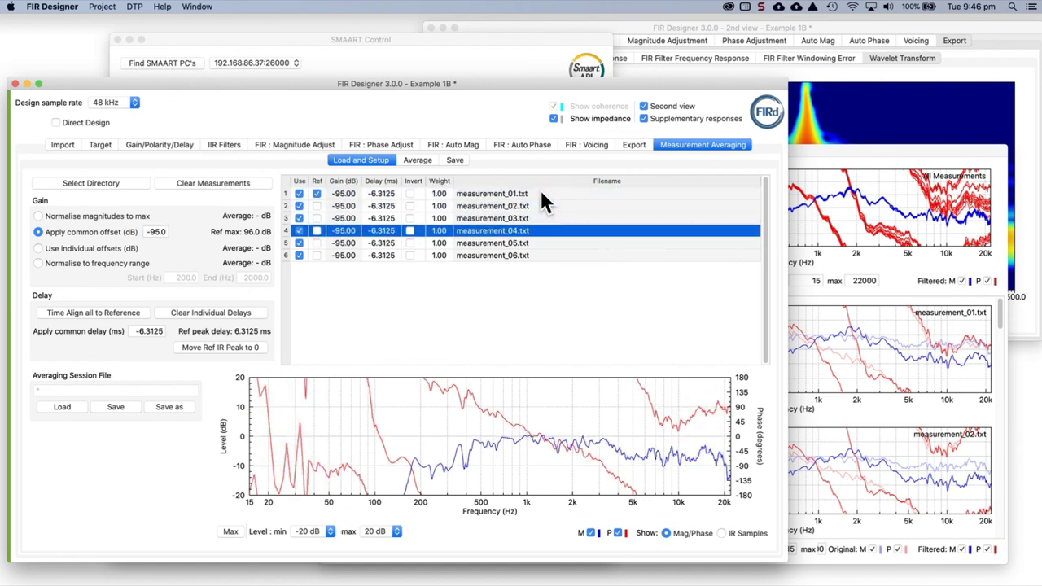
key(Down)
key(Down)
key(Up)
key(Up)
key(Up)
key(Up)
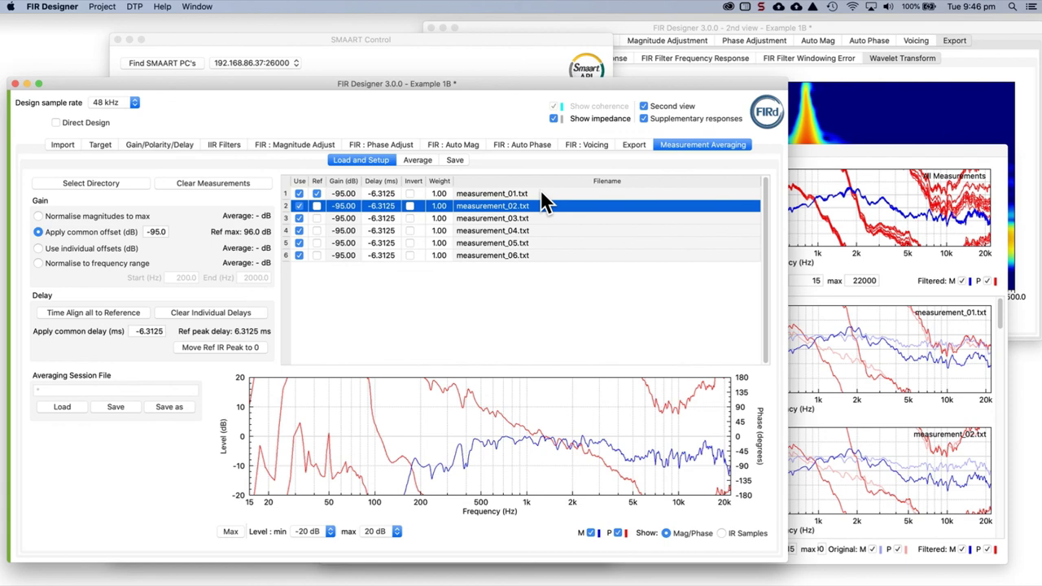
click(420, 160)
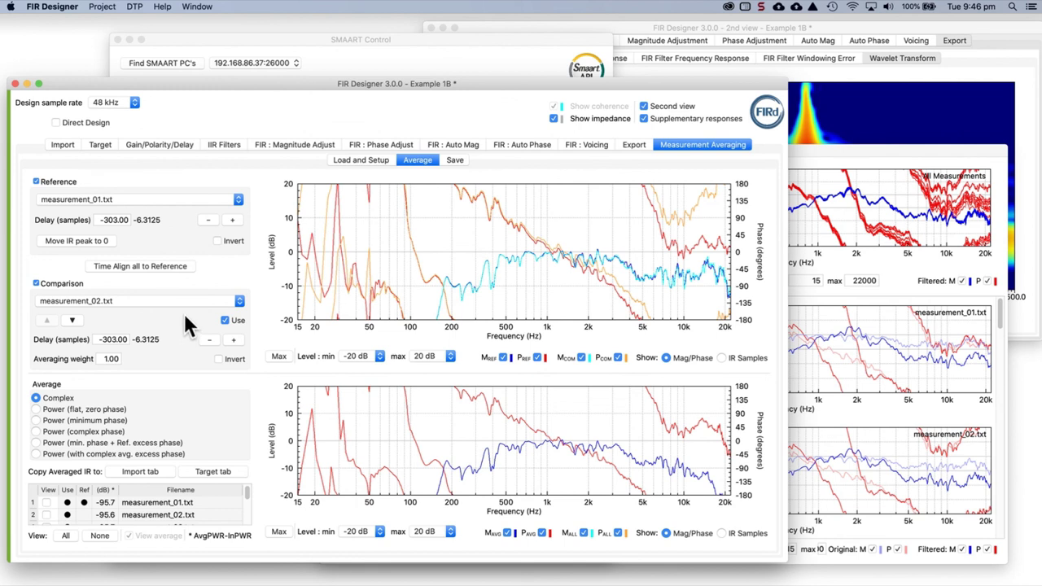
Keep measurement_02.txt as comparison, average as Power (minimum phase), and view all measurements.
click(213, 297)
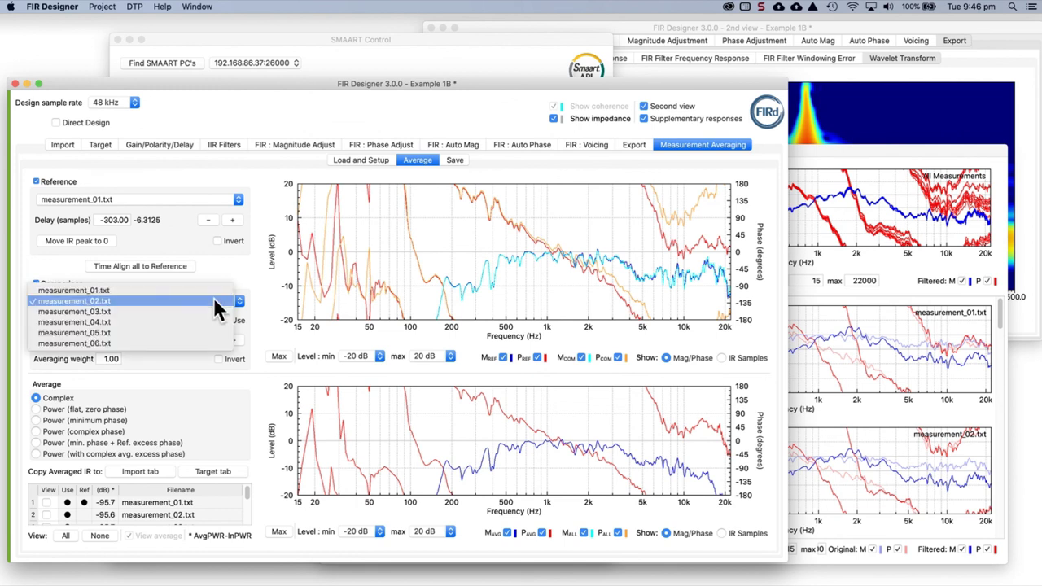
click(236, 300)
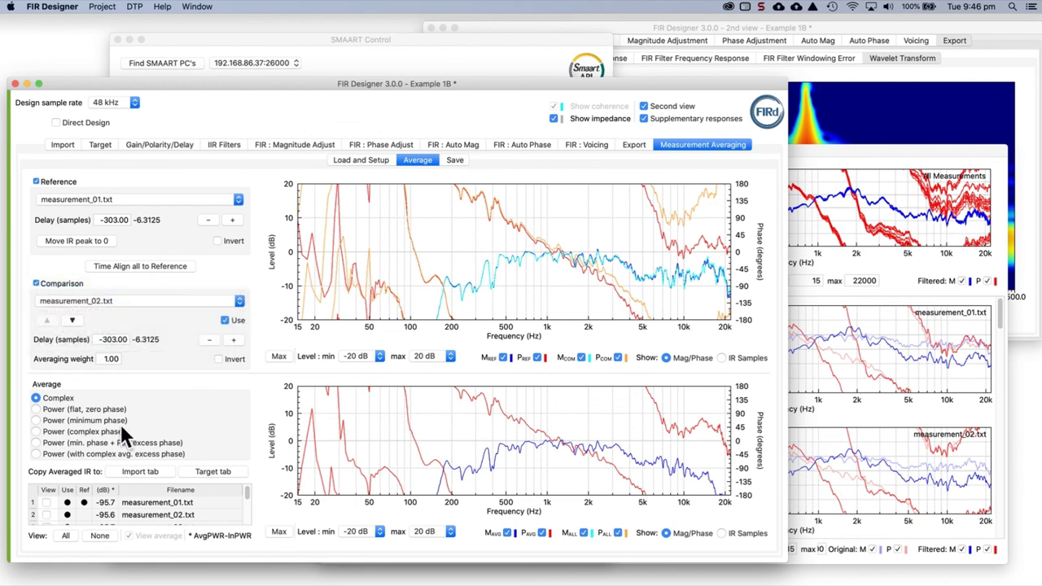
click(63, 419)
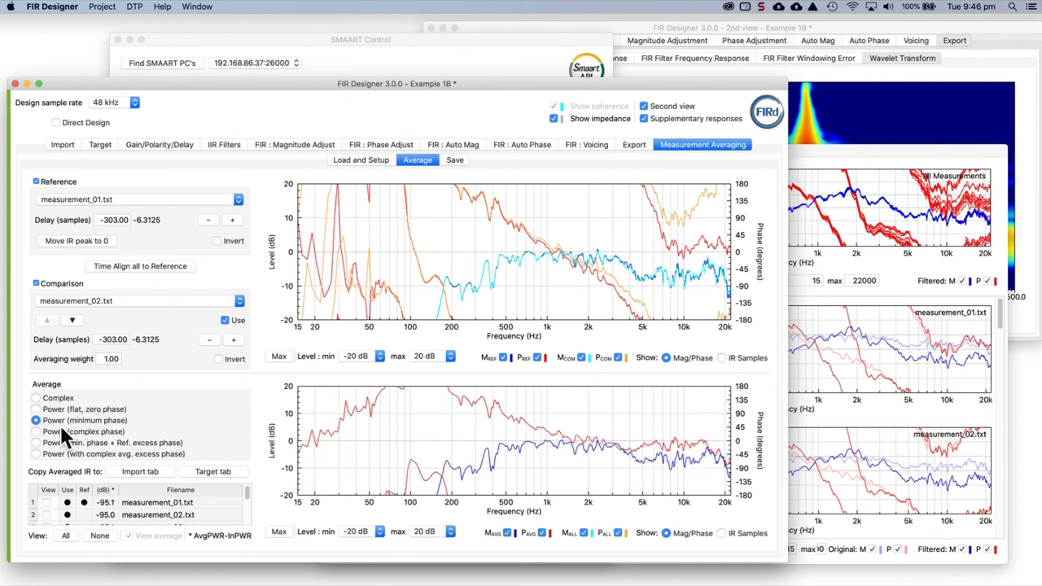
click(66, 537)
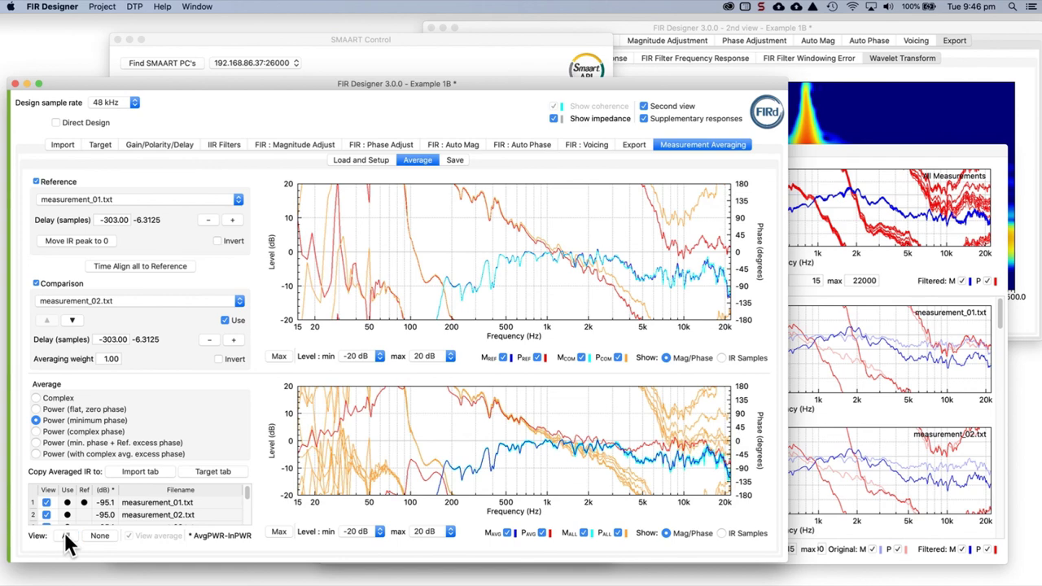
Switch both plots to impulse response samples, then back to magnitude and phase.
click(723, 534)
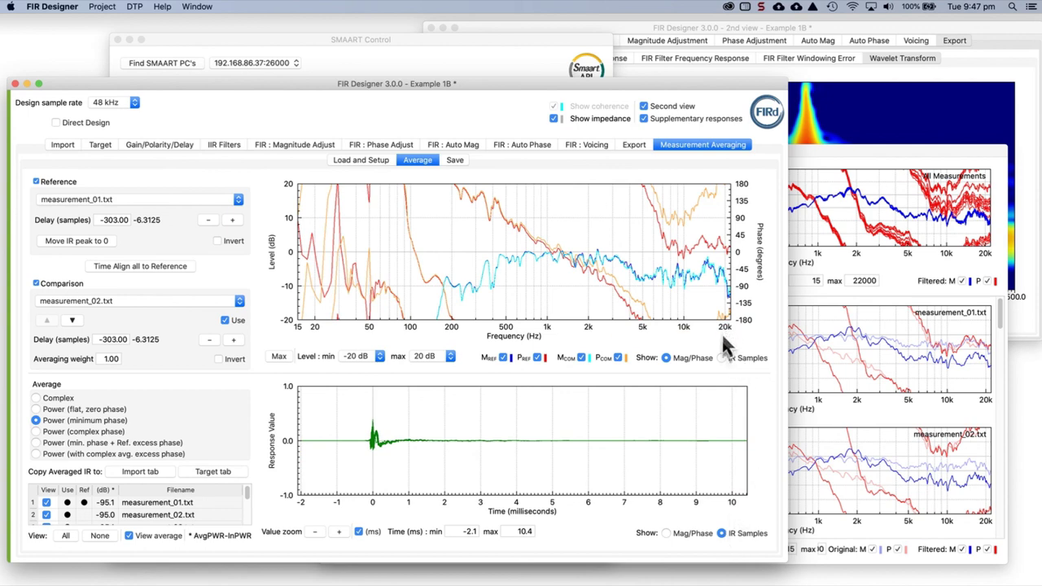
click(722, 359)
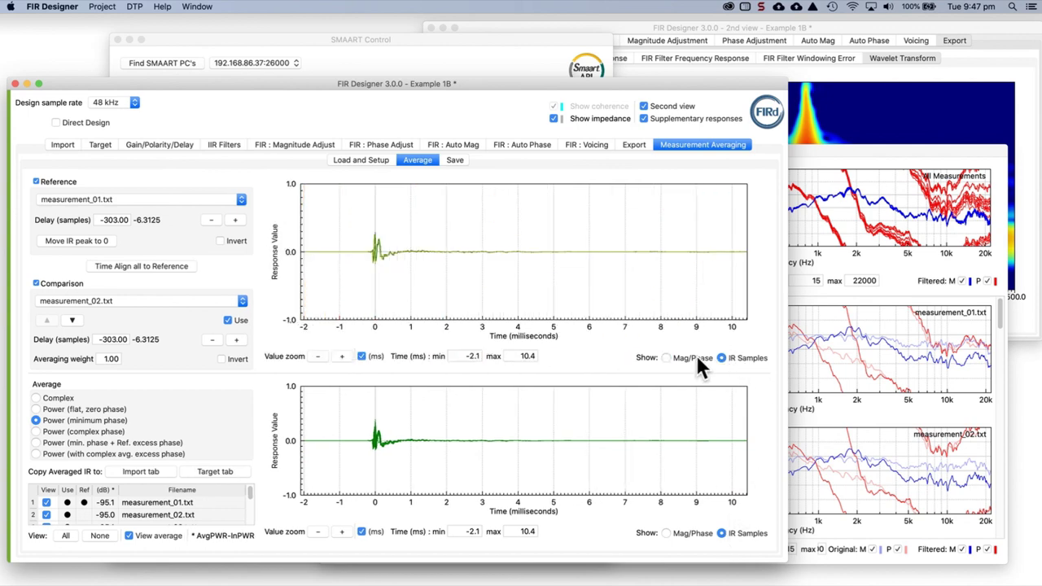
click(694, 359)
click(689, 535)
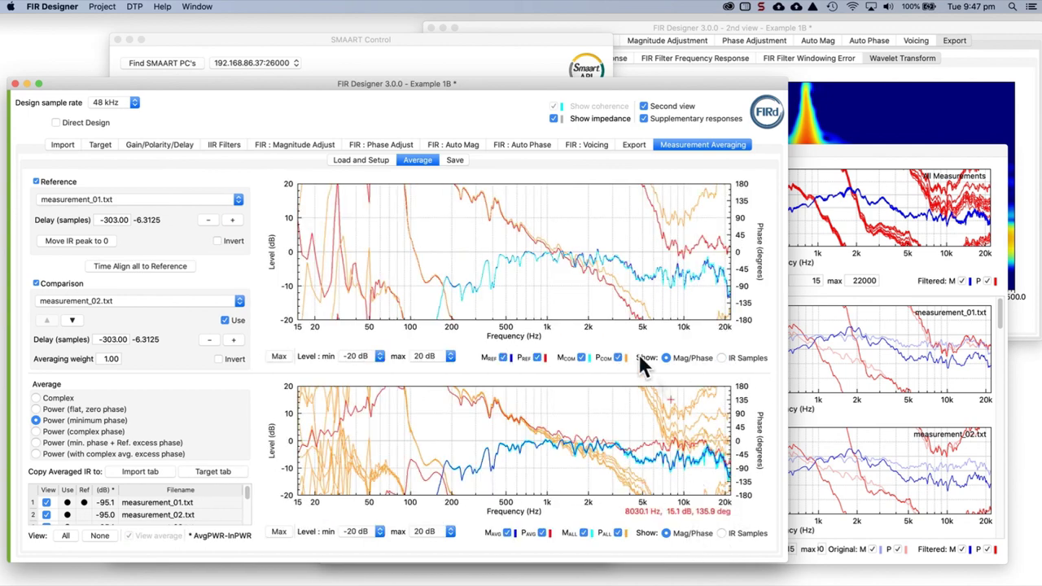
Check the Save options, keeping the transfer function text format.
click(462, 162)
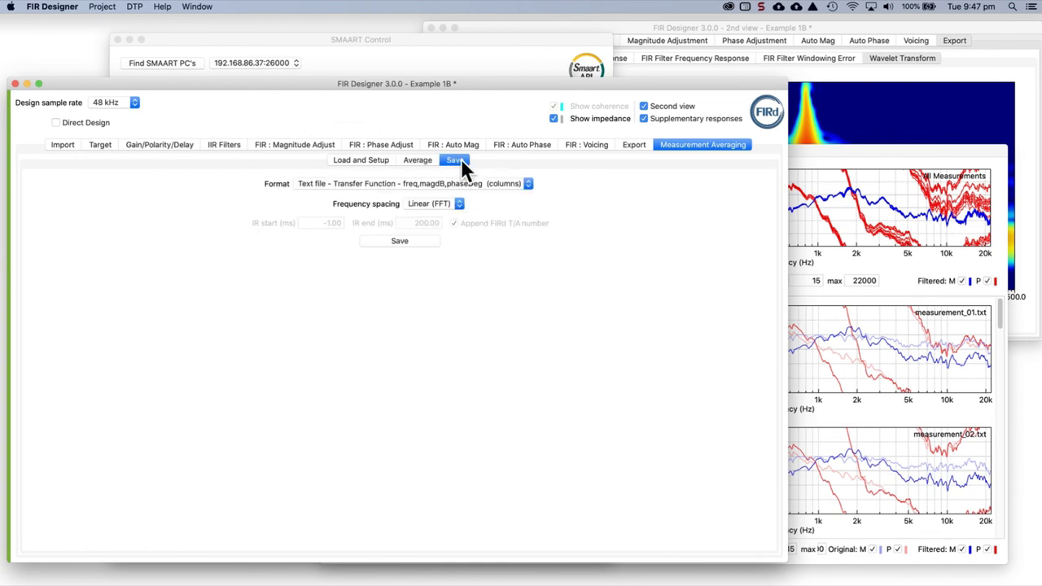
click(523, 186)
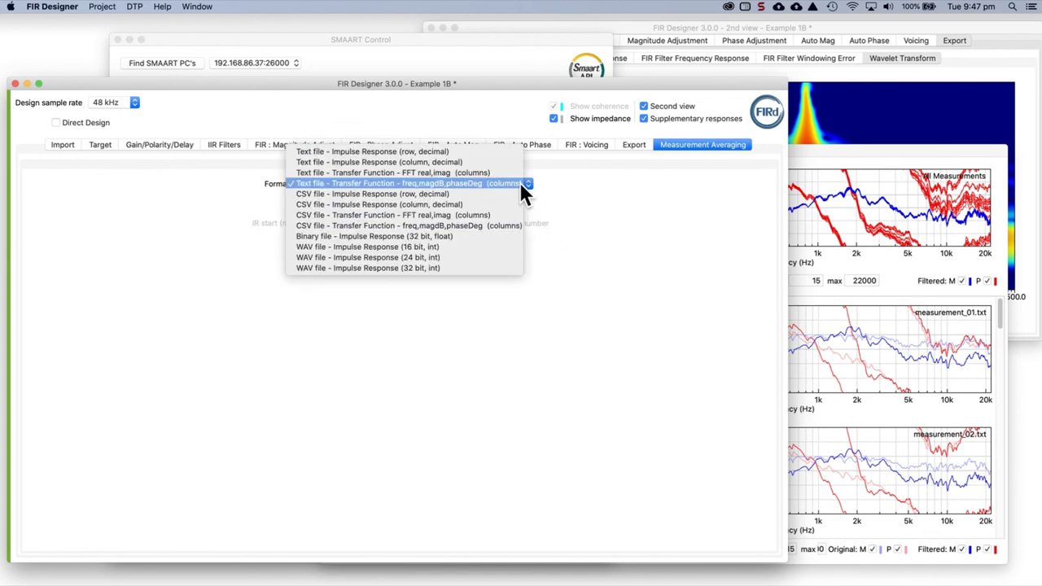
click(603, 200)
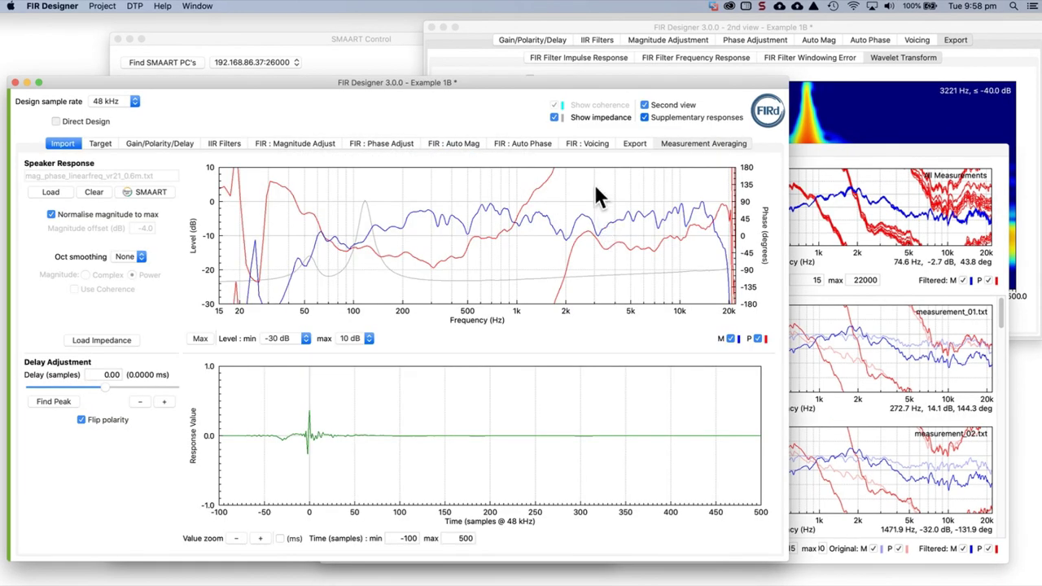
Recolour the original magnitude traces magenta in Supplementary responses.
click(871, 146)
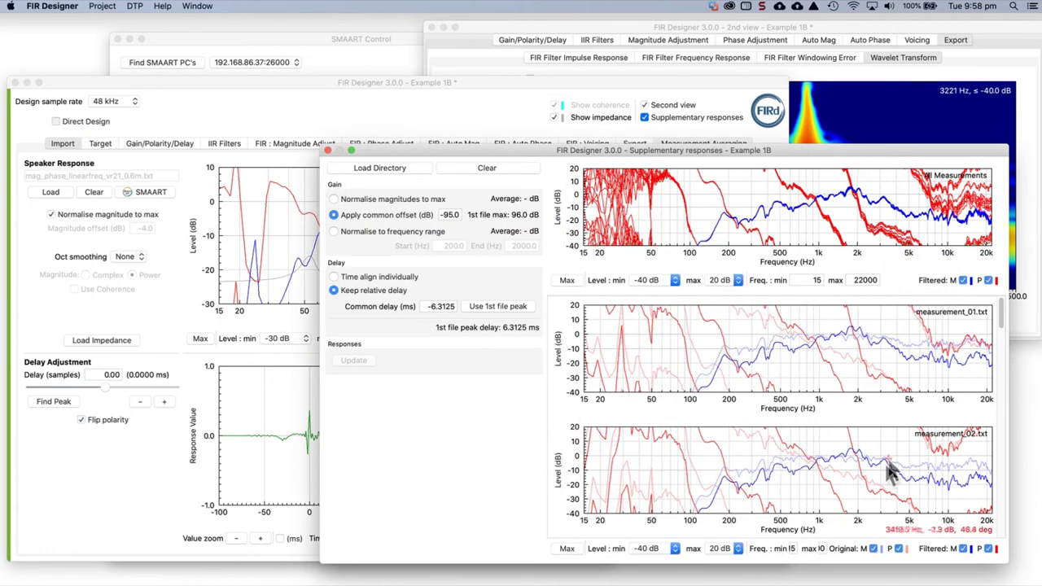
click(880, 548)
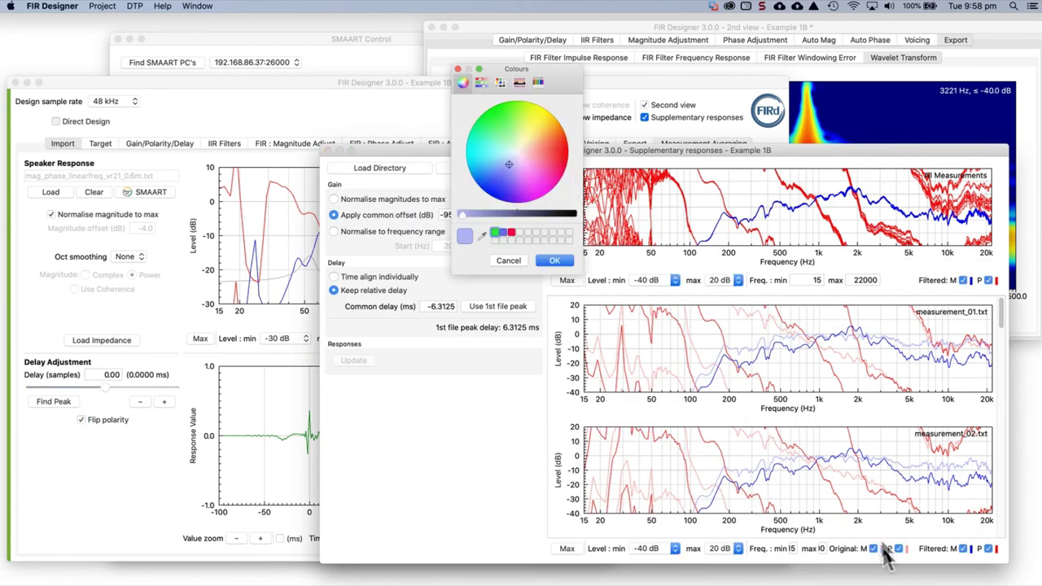
drag(515, 166, 551, 174)
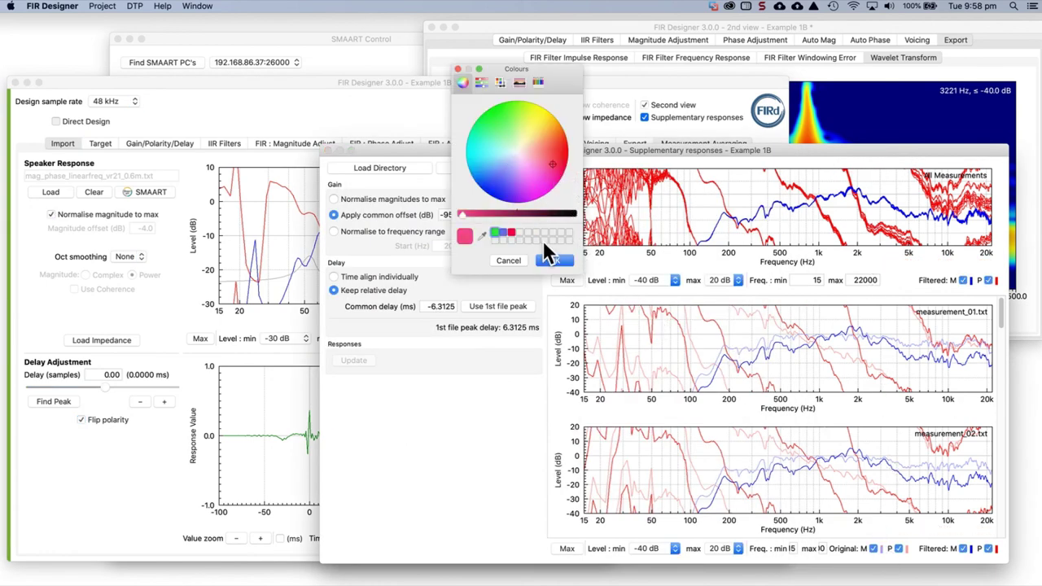
click(554, 261)
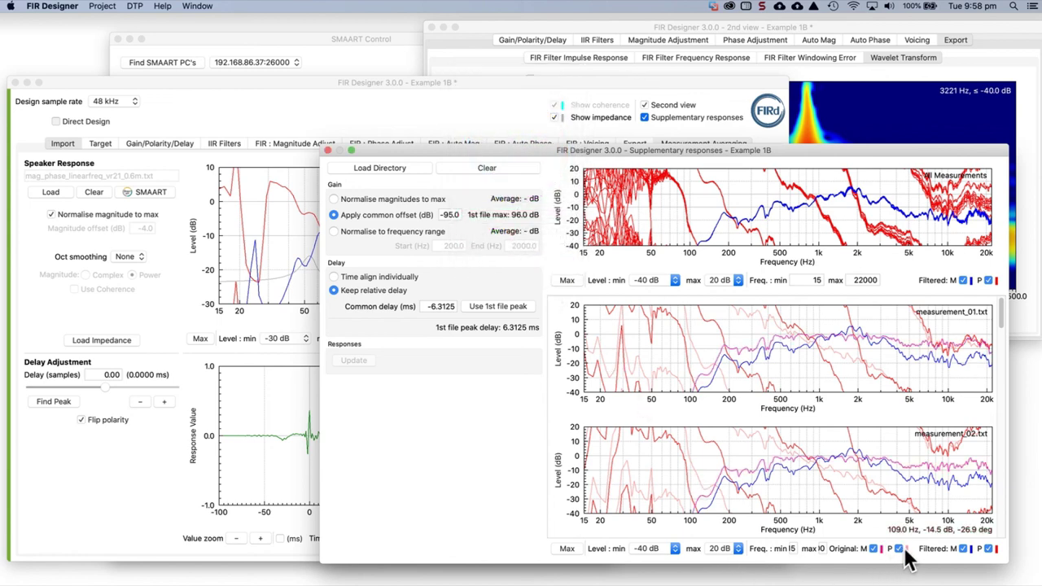
Recolour the original phase traces cyan.
click(905, 549)
drag(544, 152, 495, 151)
click(555, 261)
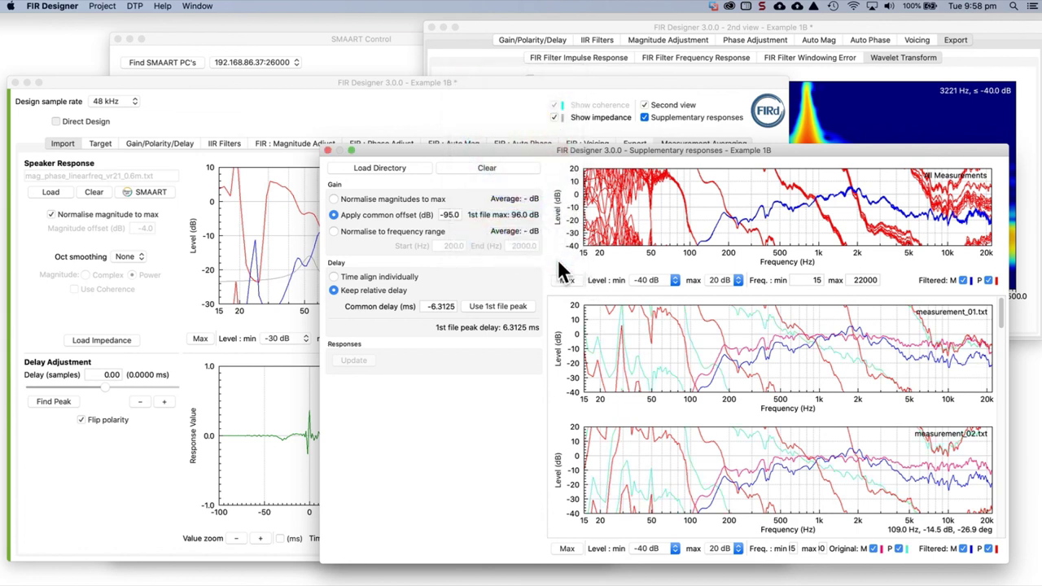